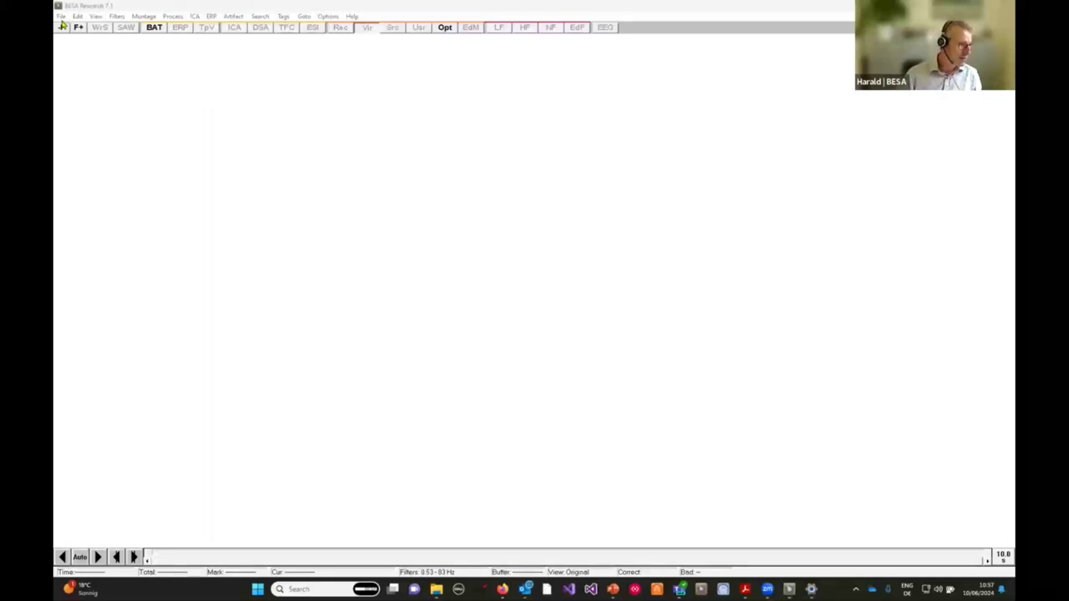
Step: Open the EEG recording S1.cnt from the ERP-Auditory-Intensity examples folder
left_click(61, 16)
left_click(61, 16)
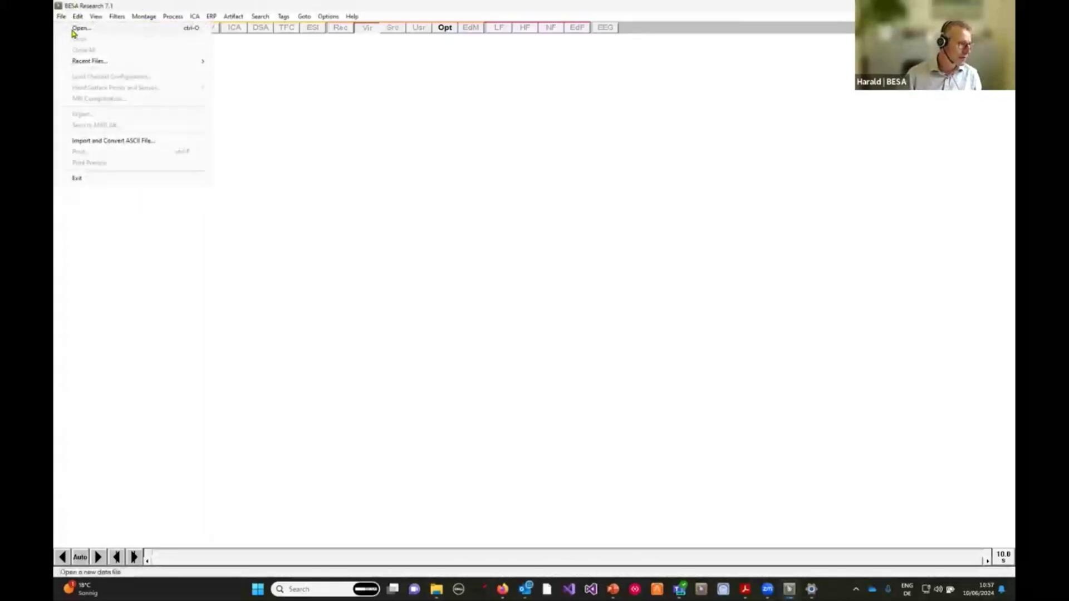
left_click(83, 59)
double_click(477, 228)
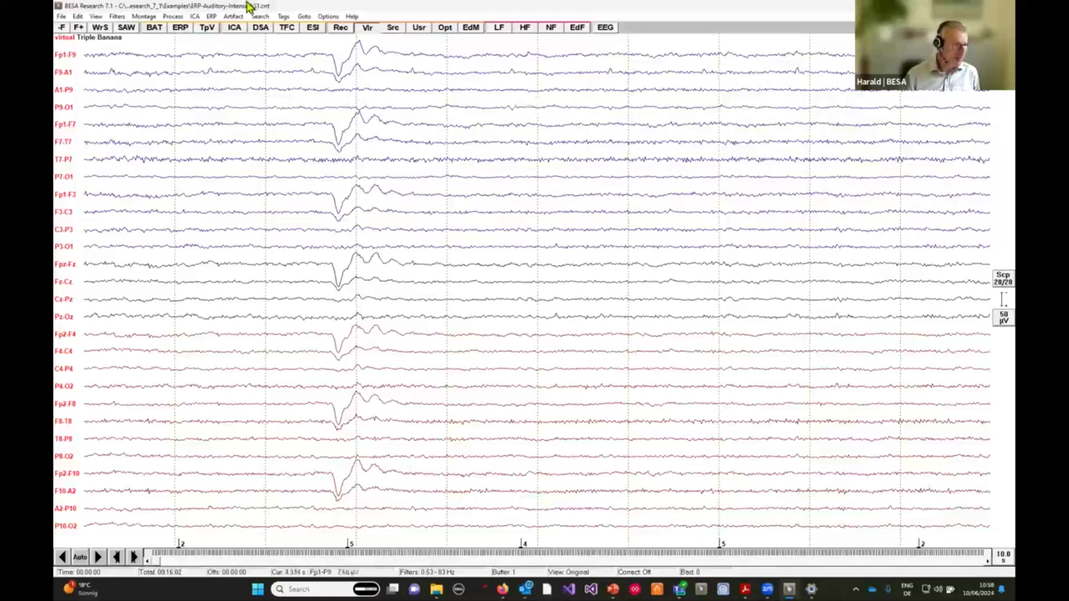
Step: Switch the virtual montage to Reference Free and inspect the 3D voltage map at the first eye blink
left_click(367, 32)
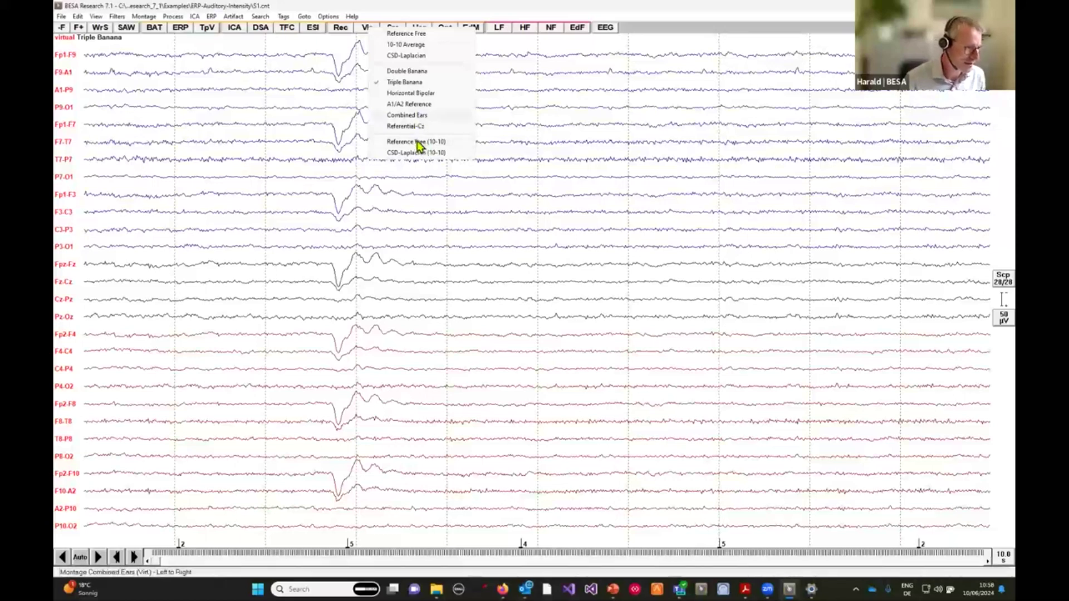
left_click(421, 34)
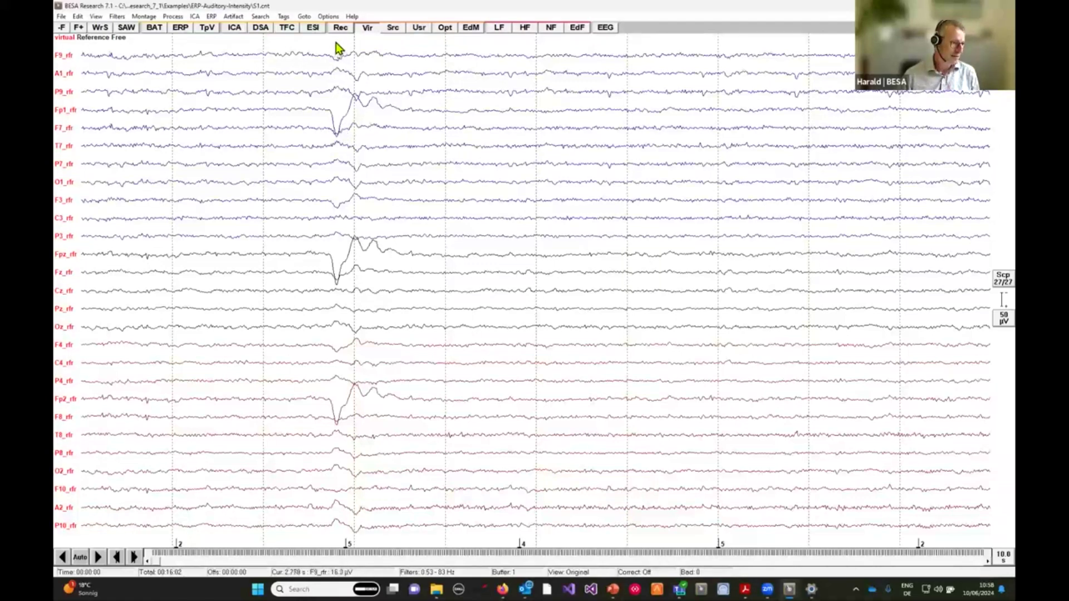
left_click(336, 98)
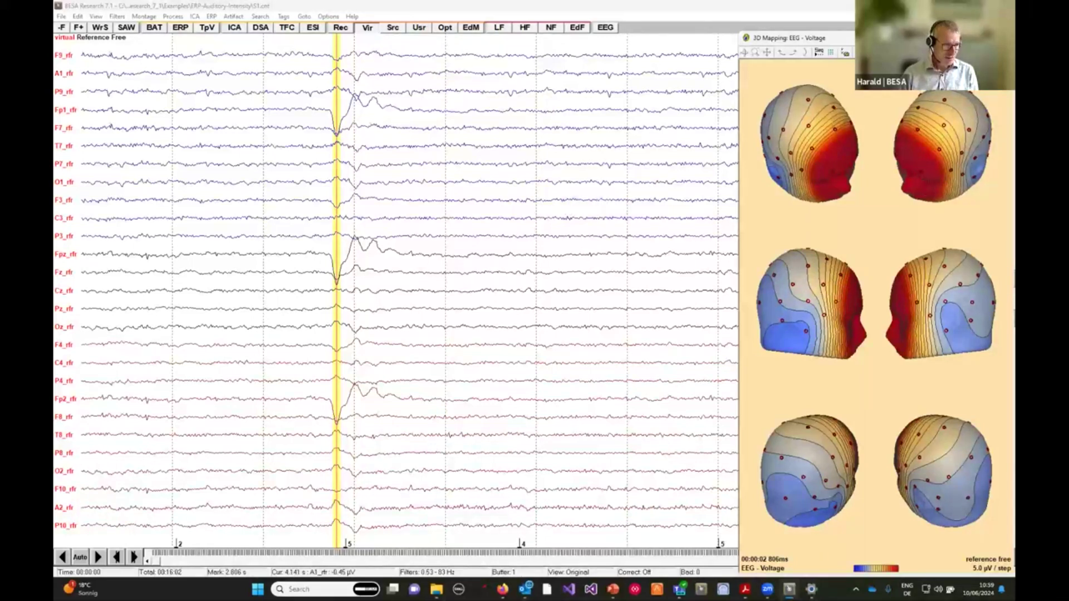
left_click(1004, 38)
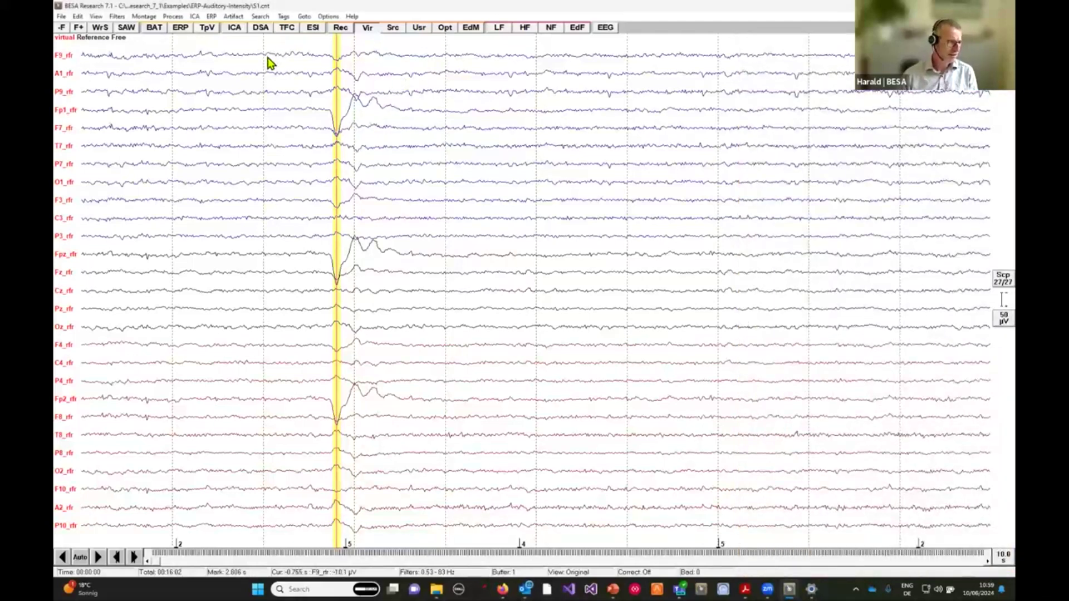
Step: Run automatic EOG artifact correction on the whole EEG with thresholds of 150 µV for HEOG and 250 µV for VEOG/blinks
left_click(236, 18)
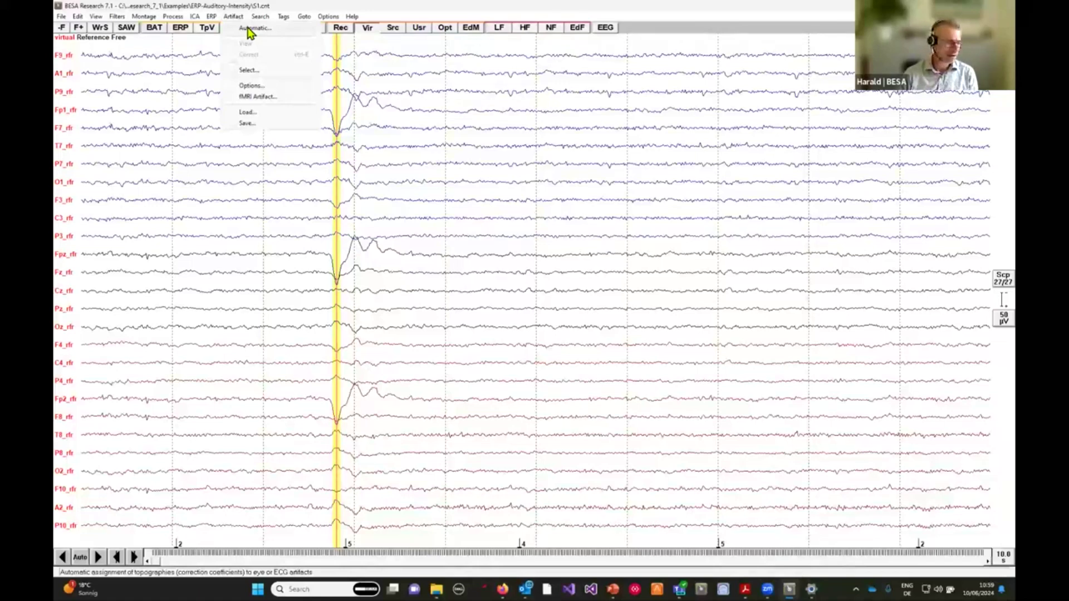
left_click(249, 30)
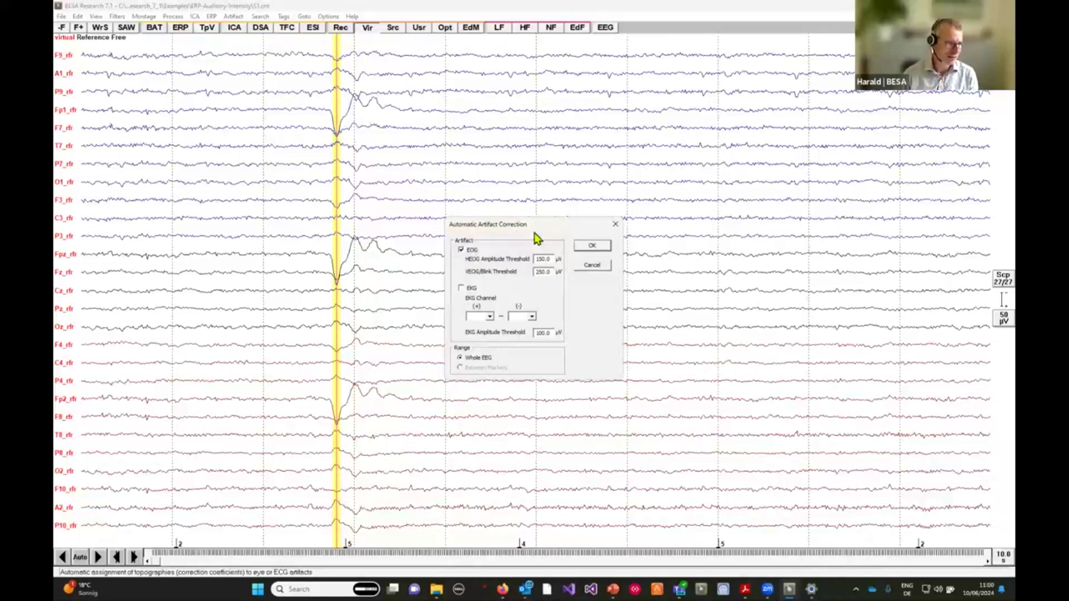
left_click(591, 247)
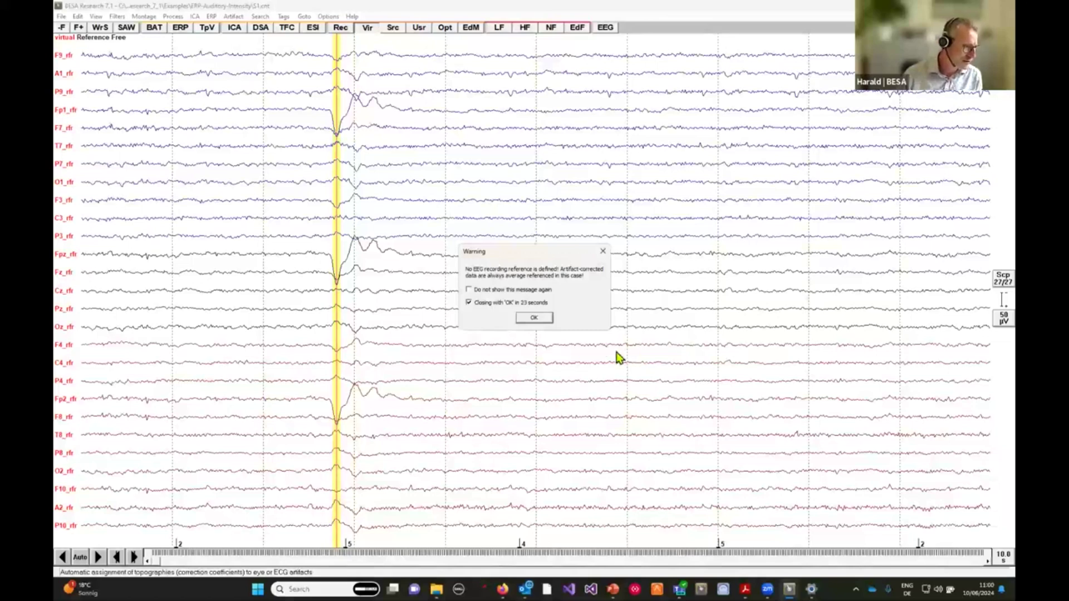
left_click(534, 318)
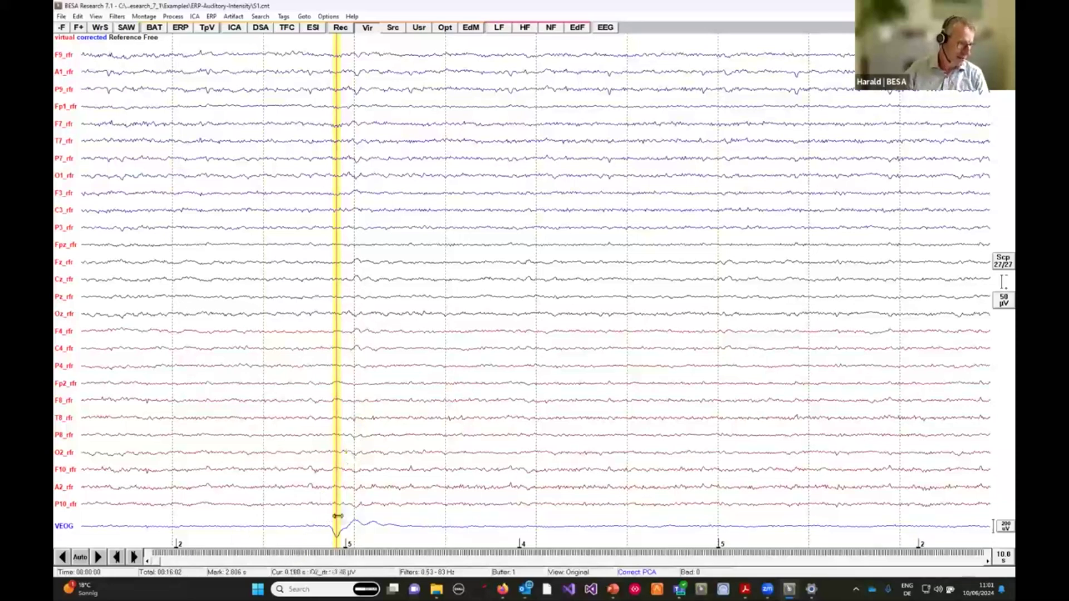
Step: Page forward through the corrected recording to examine the segments where blinks appear in the VEOG channel
key("Right")
key("Right")
key("Right")
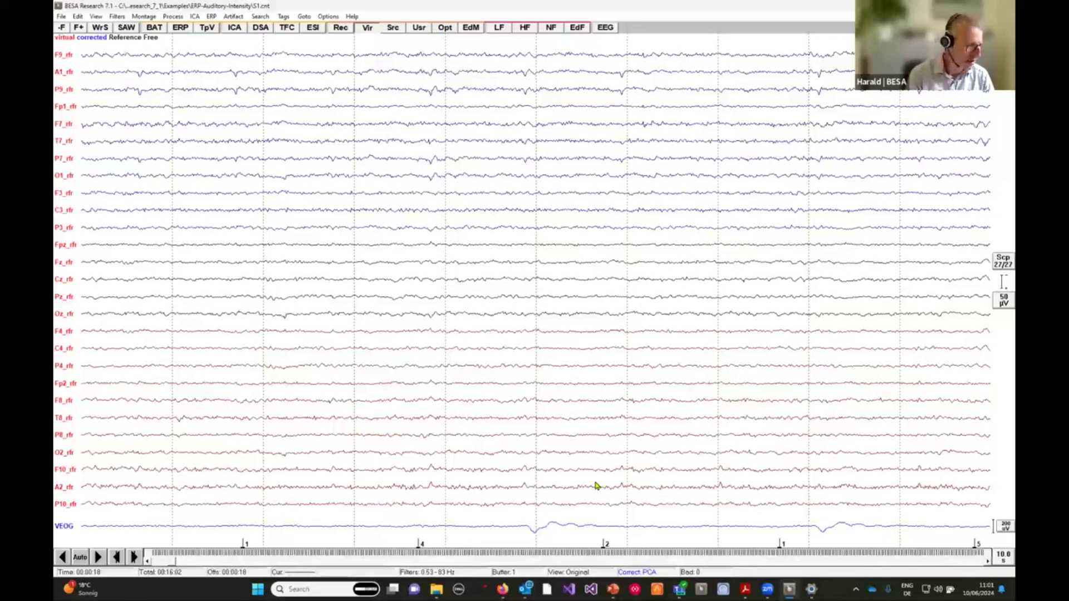
key("k")
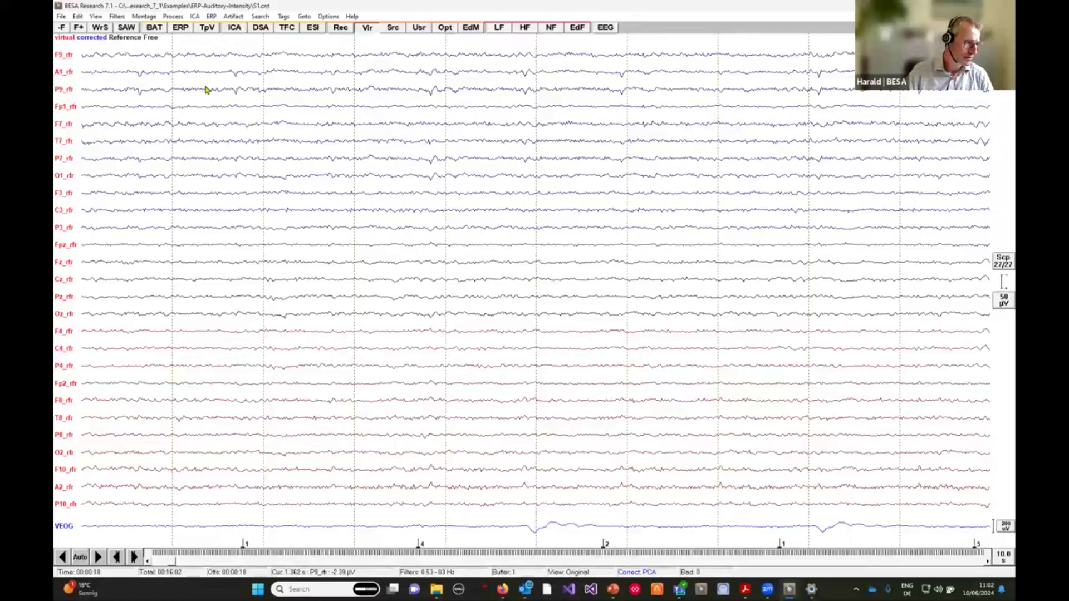
Step: Turn off the artifact correction so the uncorrected Reference Free data is displayed
left_click(233, 17)
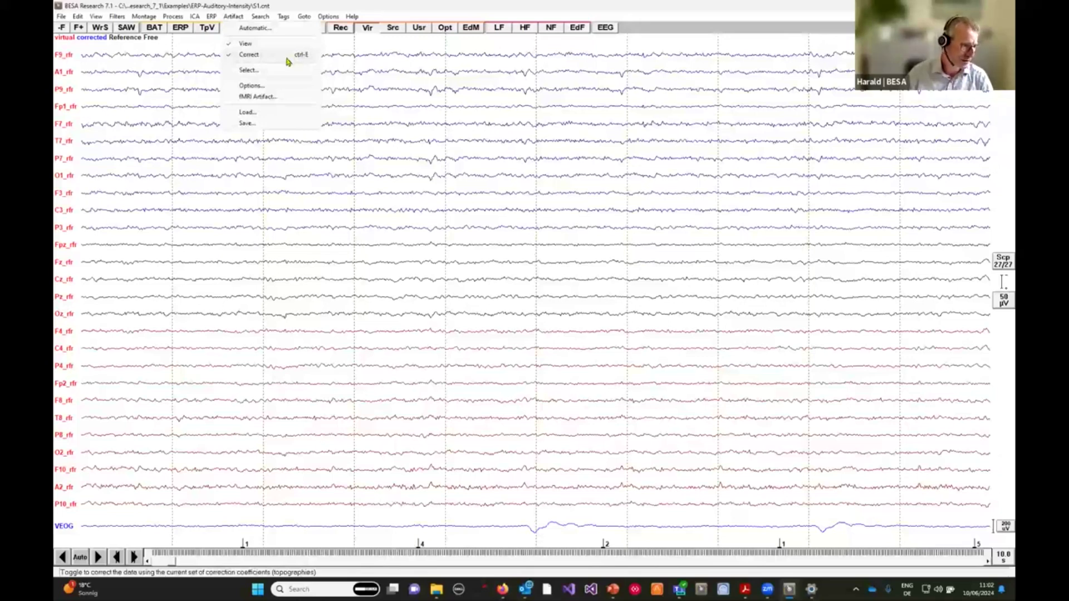
left_click(223, 19)
left_click(328, 16)
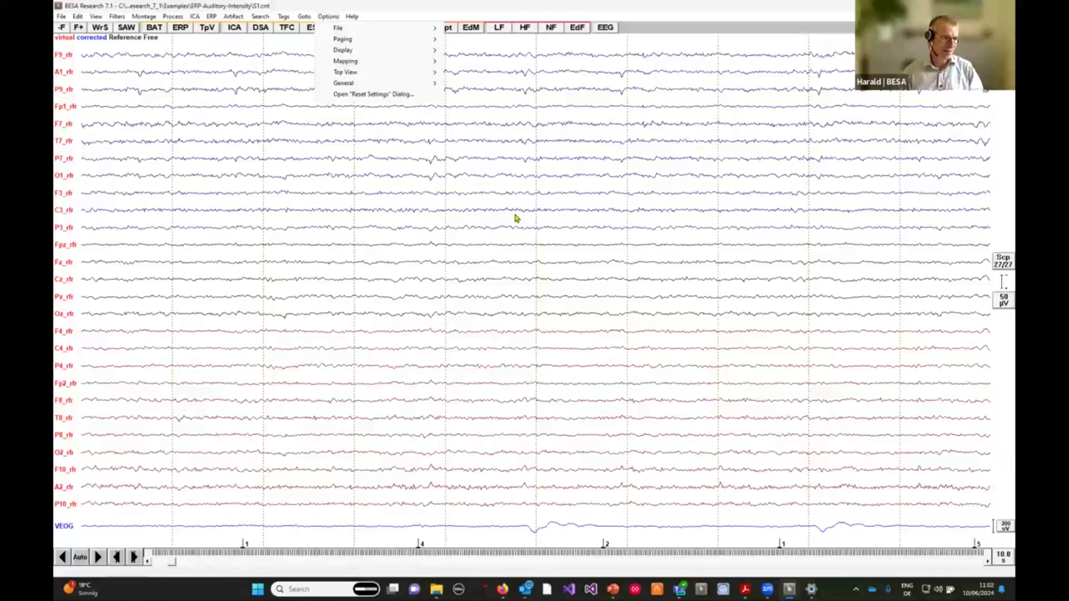
left_click(482, 5)
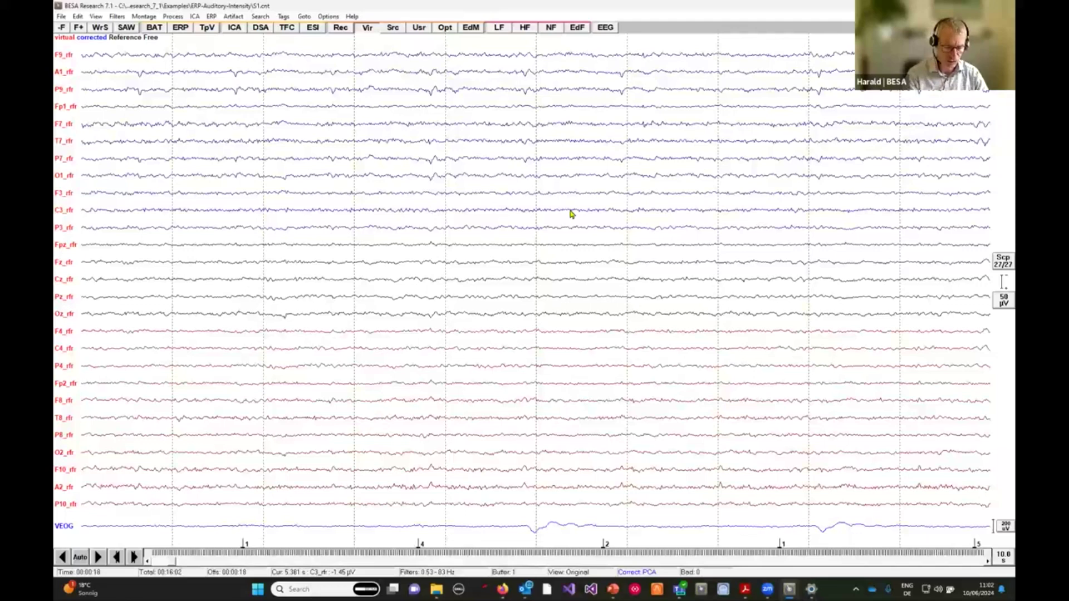
key("ctrl+k")
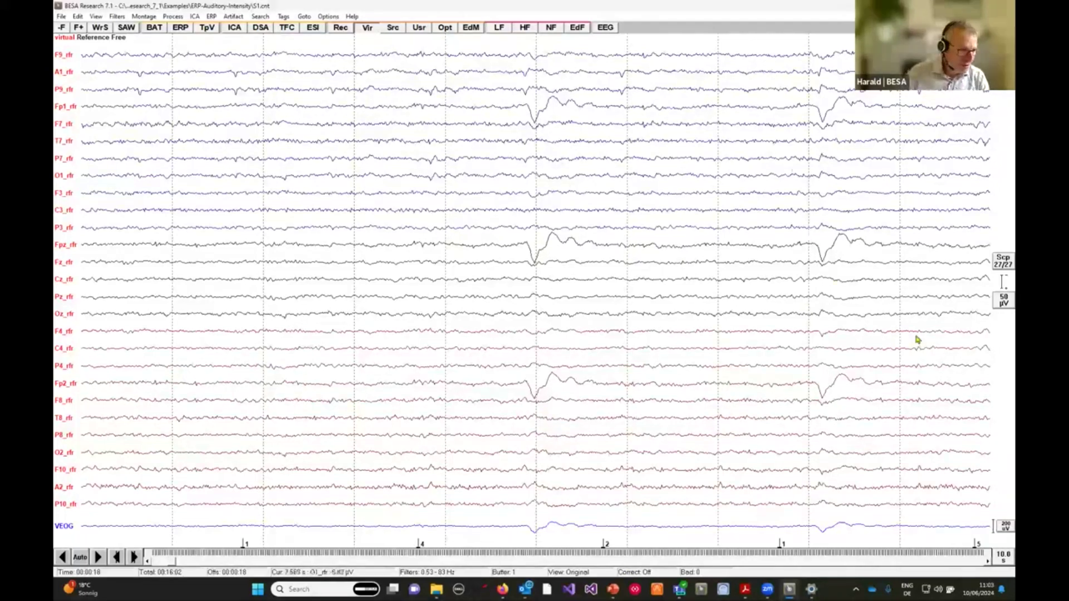
Step: Hide the estimated VEOG artifact channel and dismiss the scalp channel scale window
left_click(1001, 301)
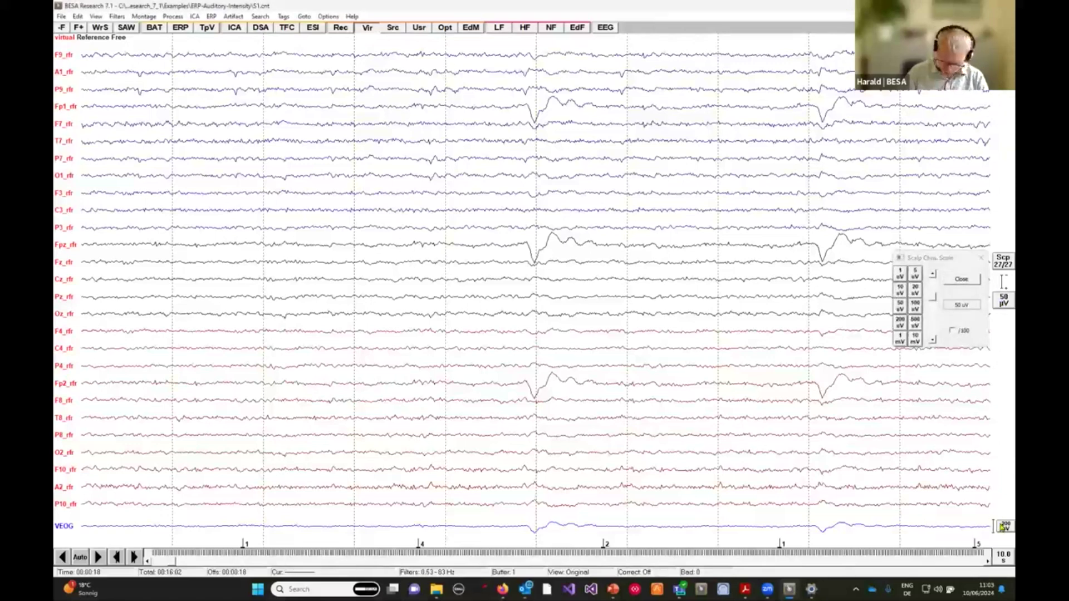
left_click(233, 16)
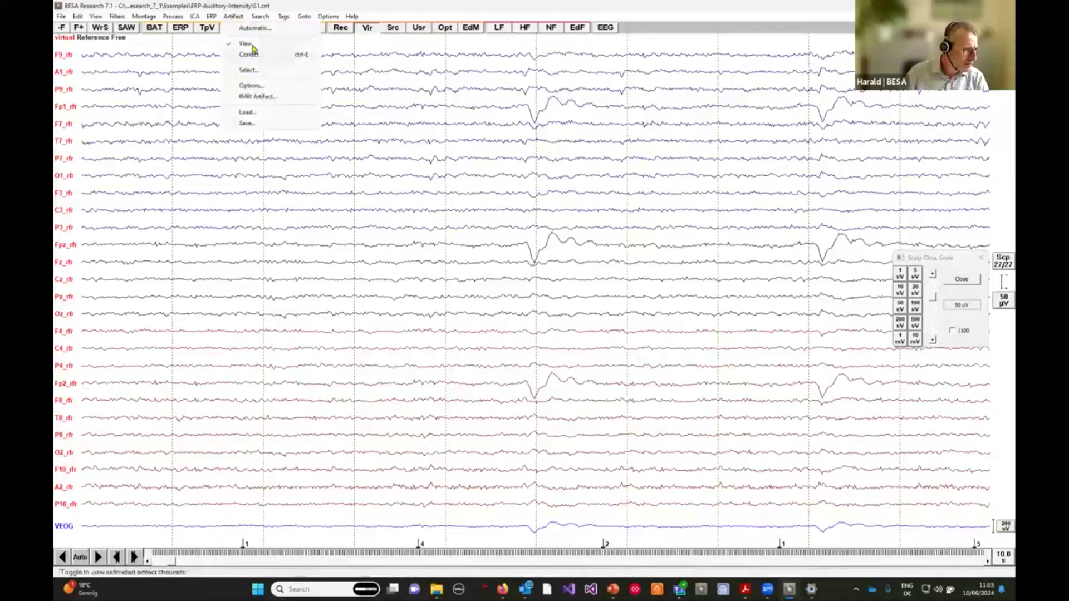
left_click(250, 44)
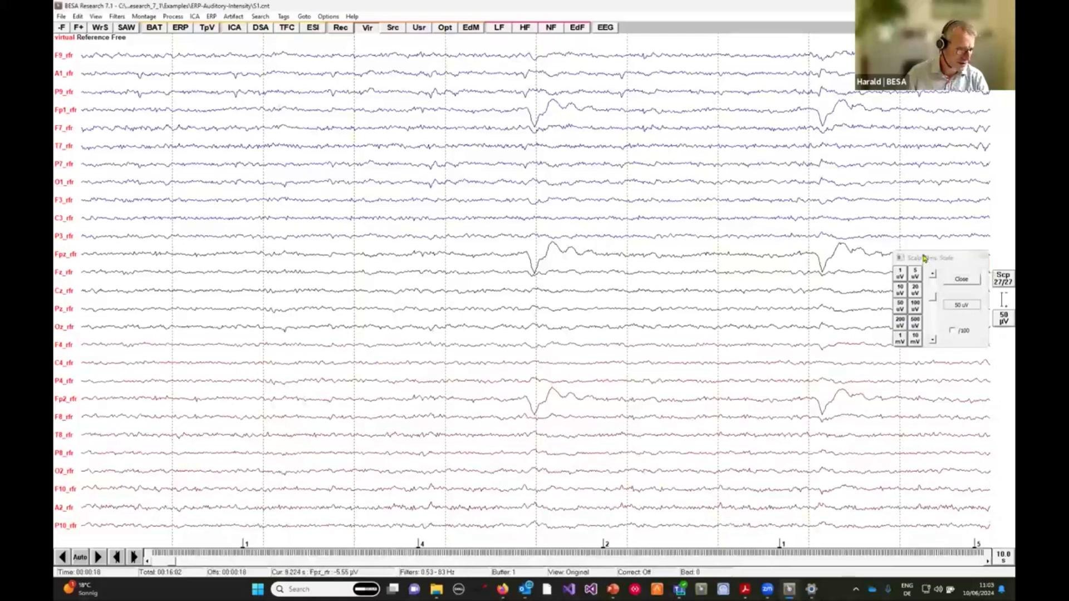
left_click(981, 258)
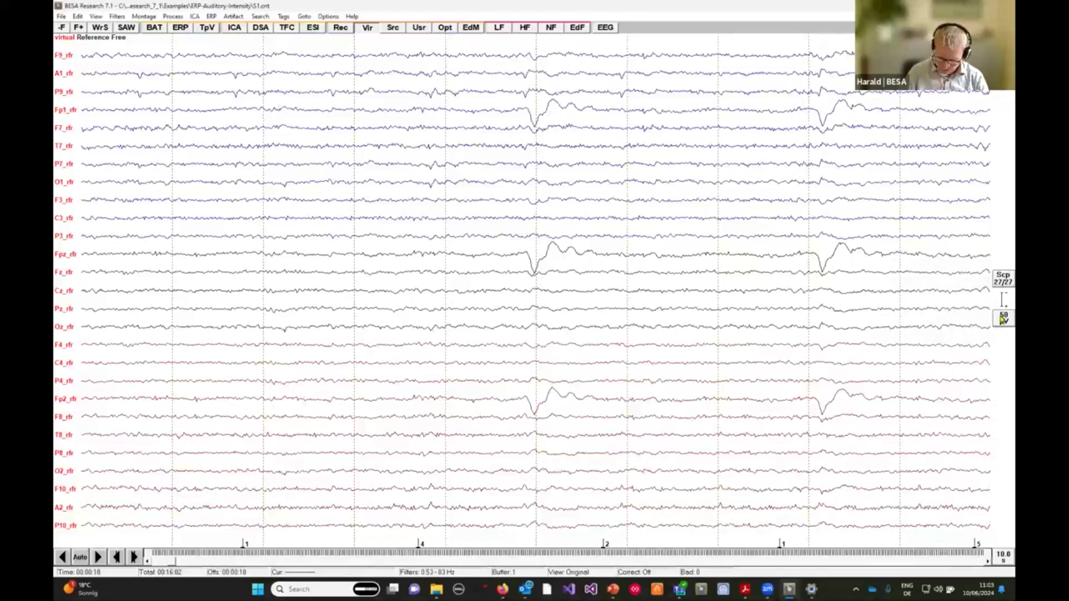
Step: Set the amplitude scale of the scalp channels to 20 µV
left_click(1003, 319)
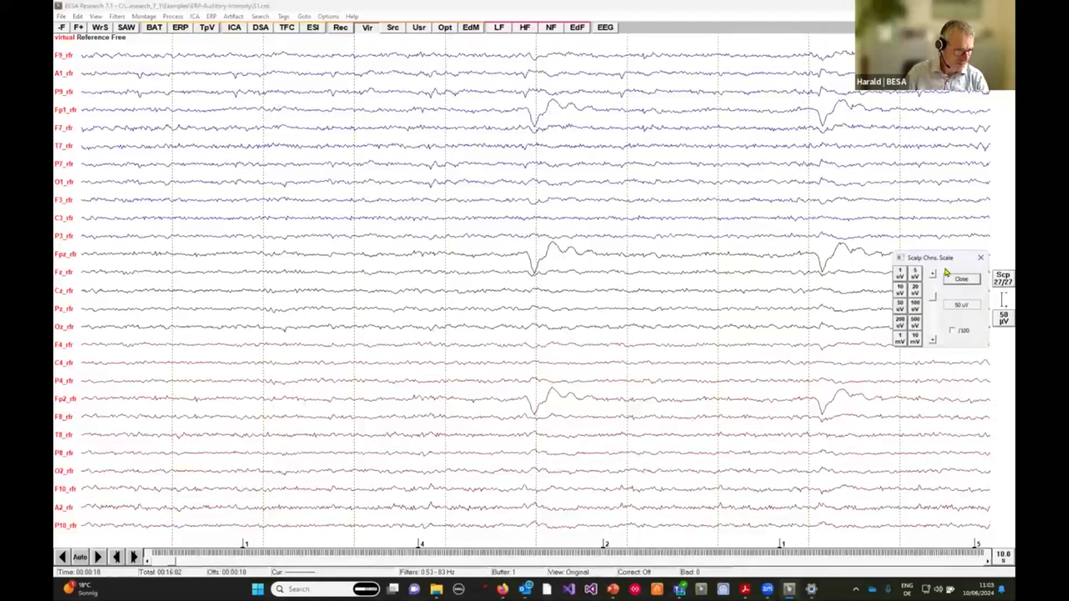
left_click(915, 289)
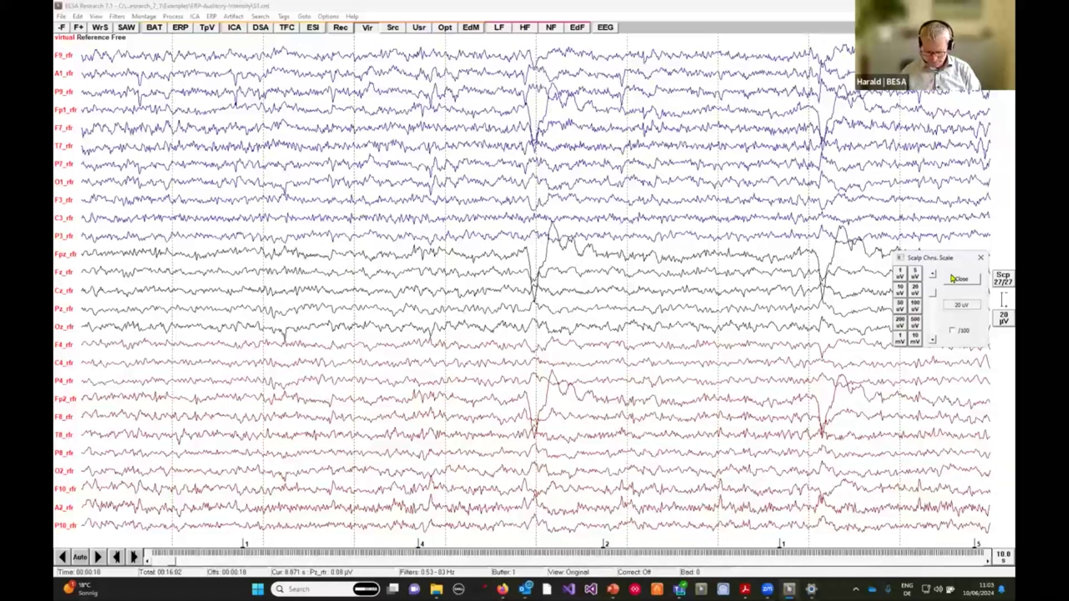
left_click(955, 280)
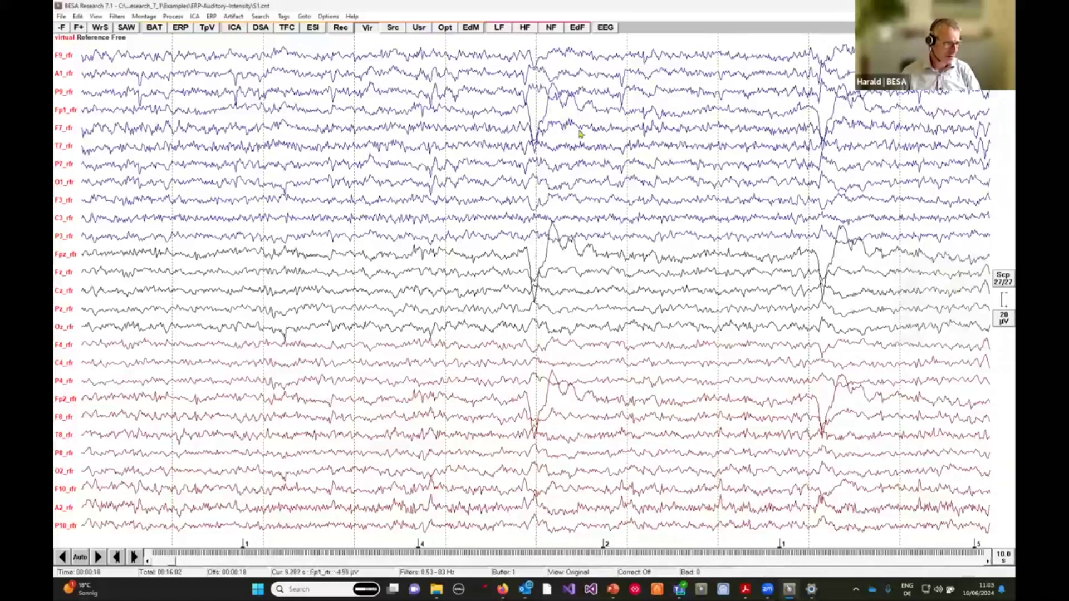
Step: Display the original recording channels and add the EOG-HB additional channels to the montage
left_click(341, 30)
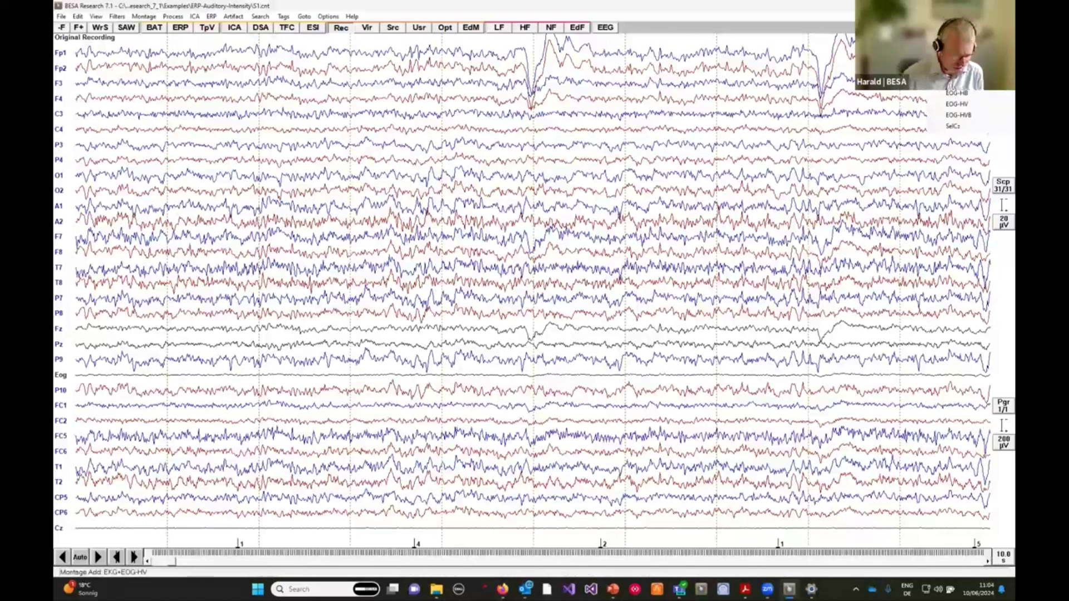
left_click(964, 99)
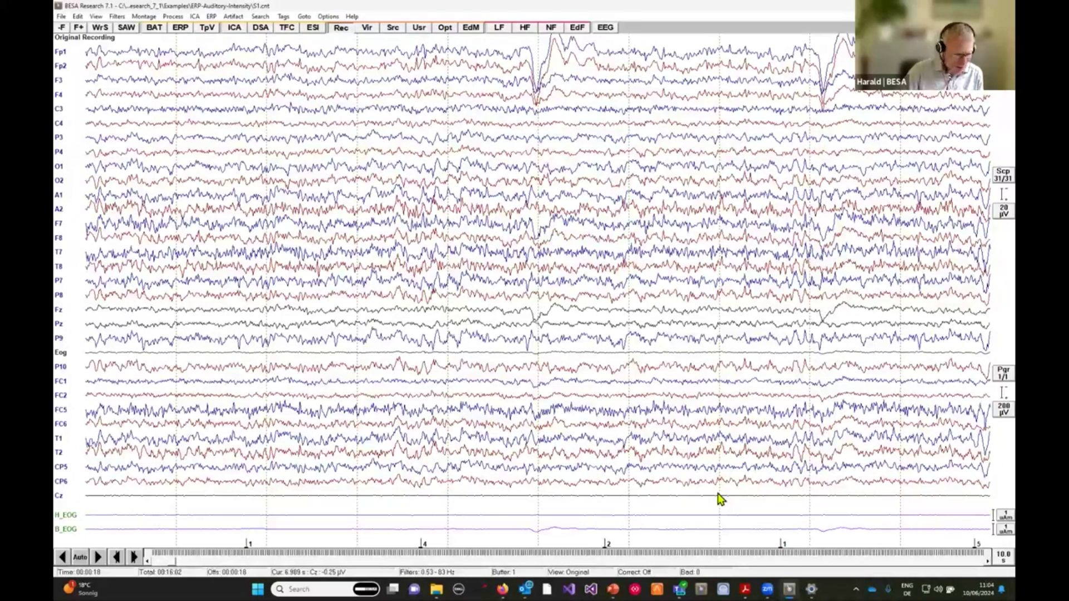
Step: Set the scale of the additional H_EOG channel to 200 nAm and apply it to all additional channels
left_click(996, 516)
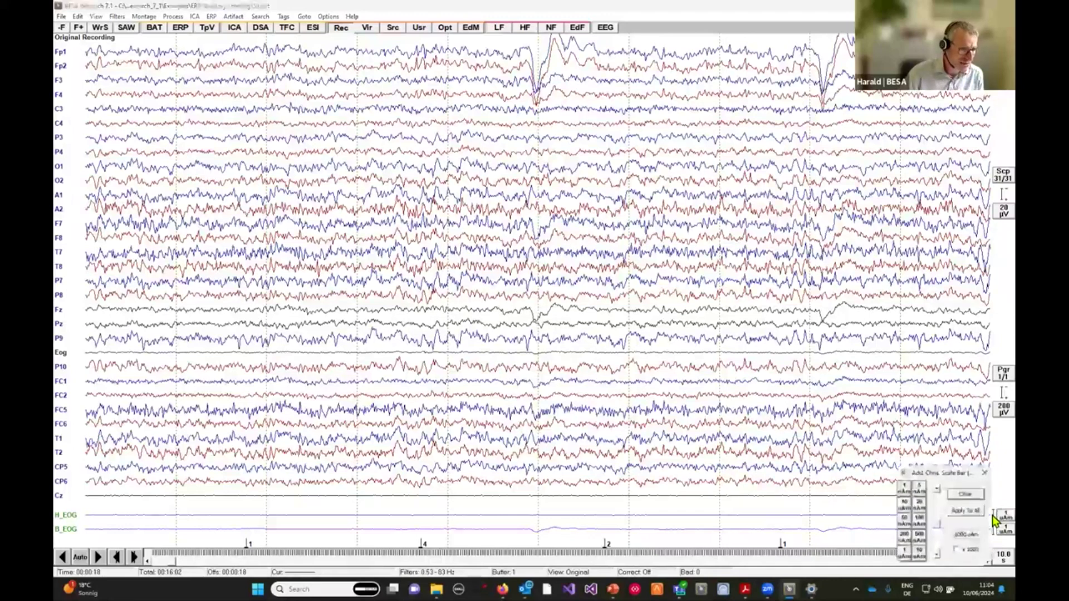
left_click(904, 537)
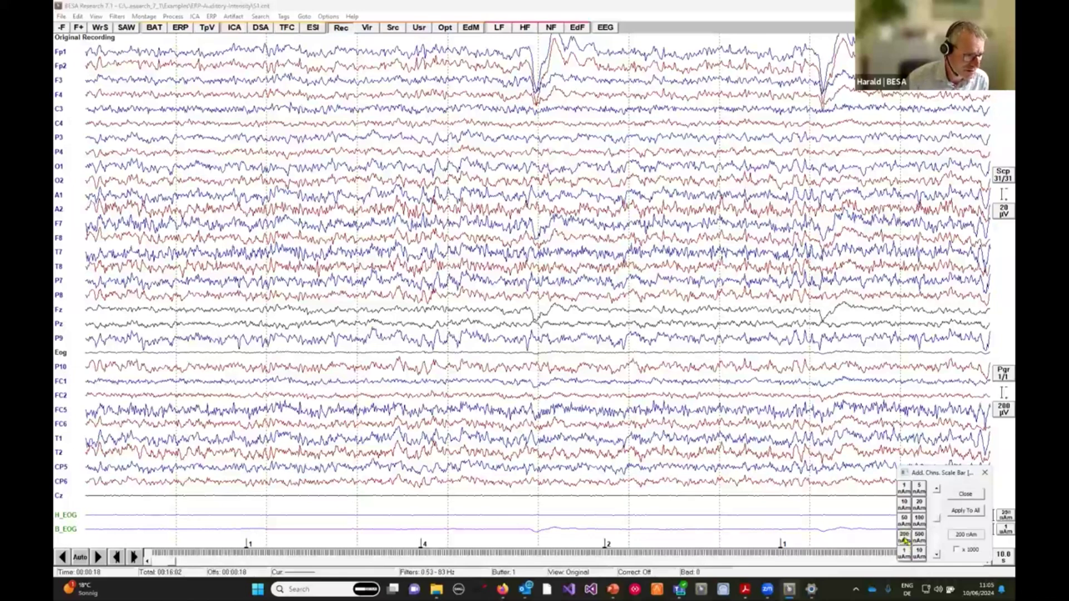
left_click(966, 511)
left_click(963, 494)
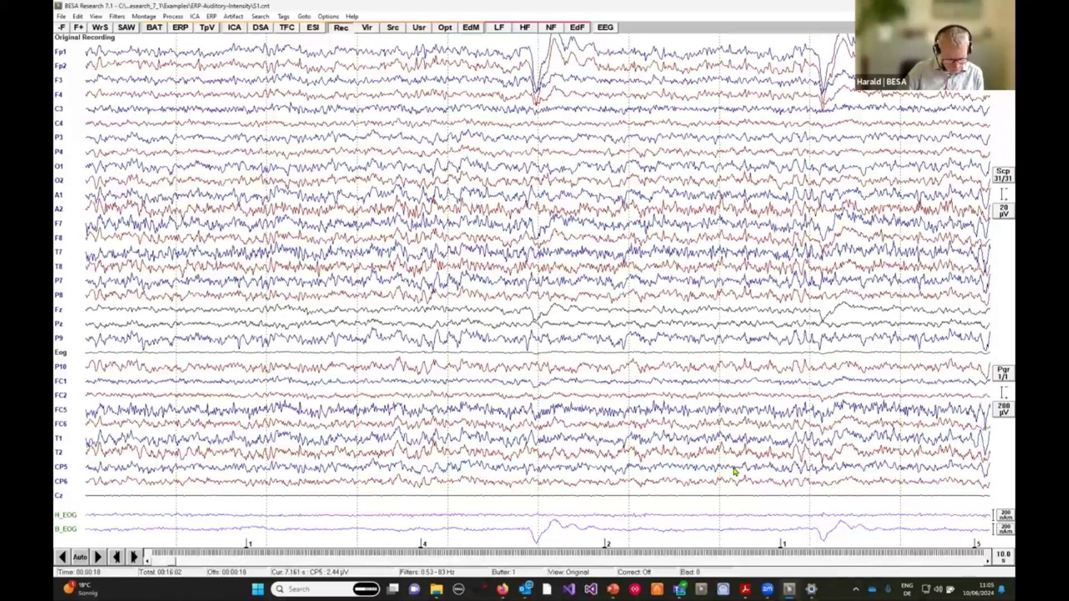
Step: Highlight the recorded Eog channel and set the polygraphic channel scale to 20 µV
left_click(61, 354)
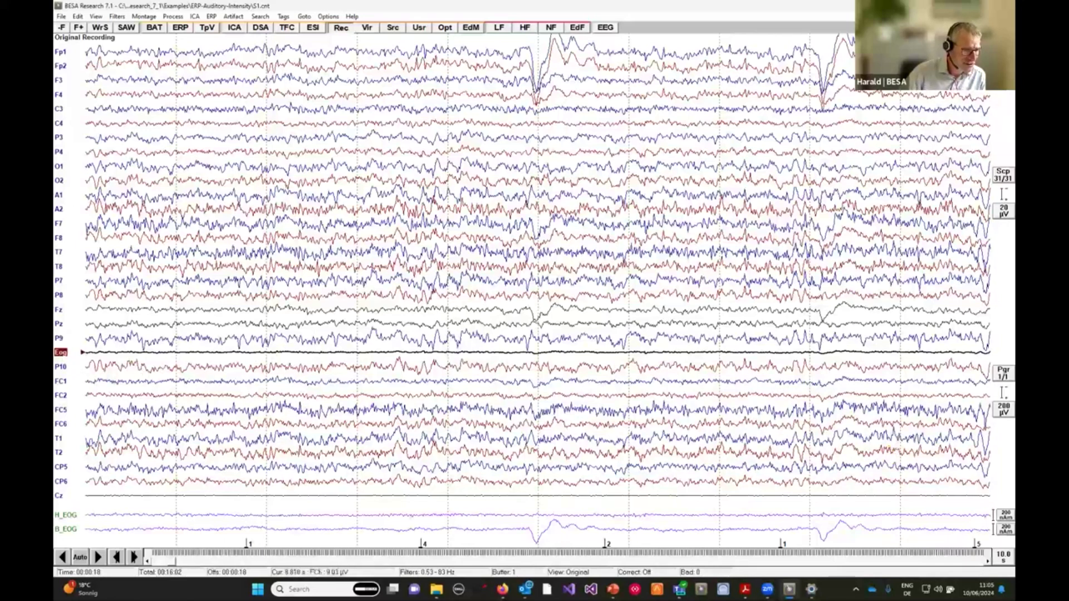
left_click(1003, 409)
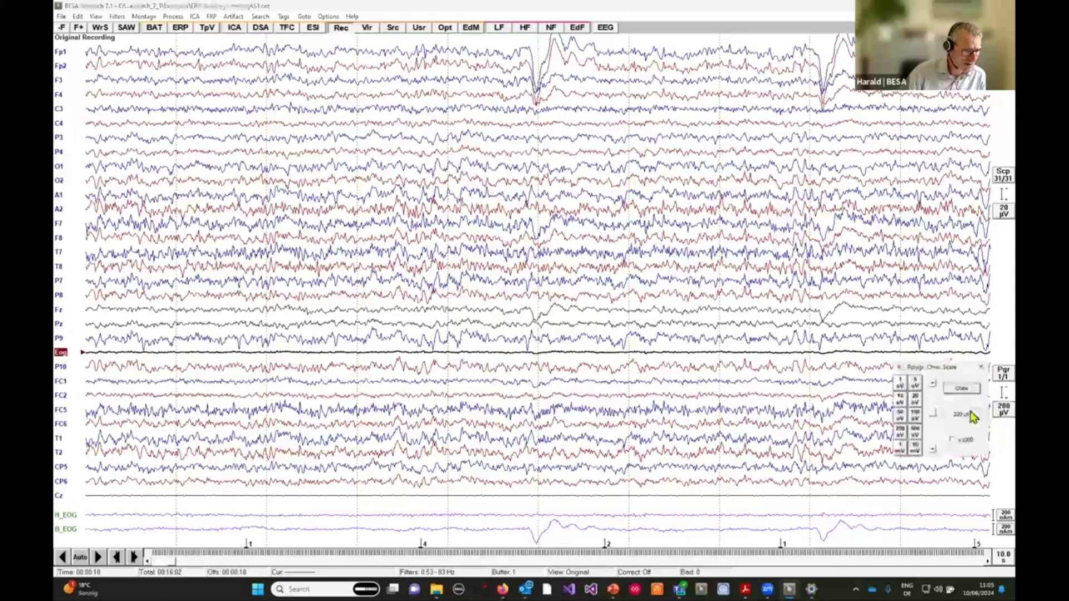
left_click(914, 401)
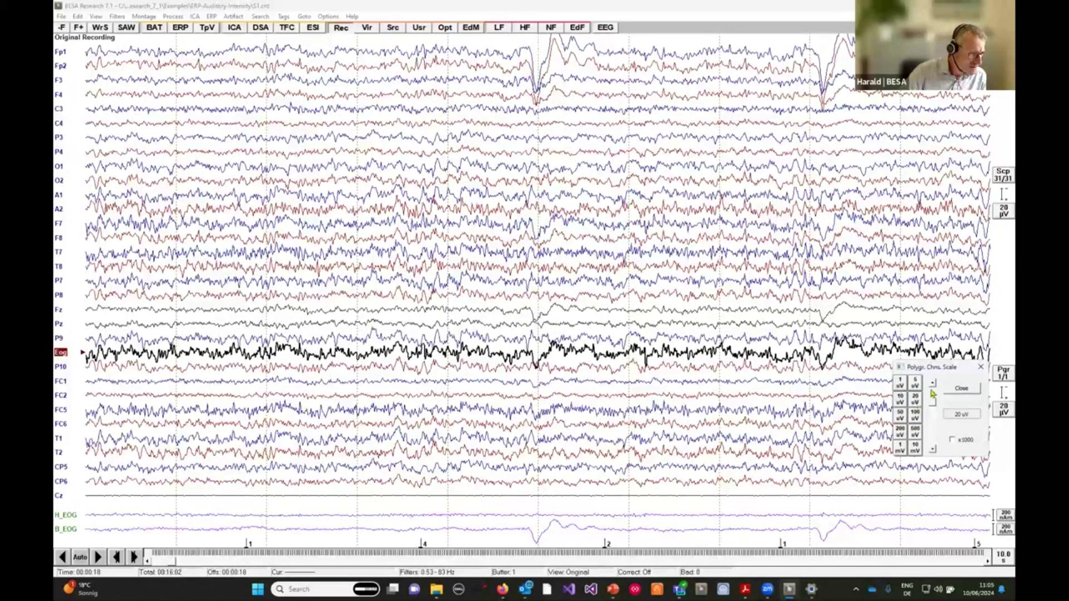
left_click(961, 389)
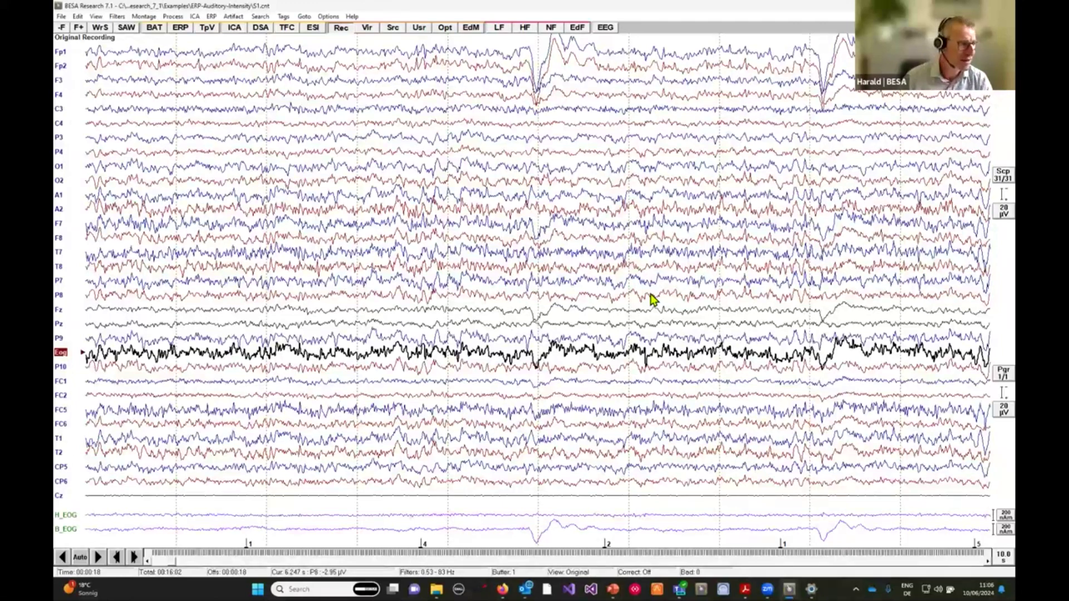
Step: Set the low cutoff filter to 0.5 Hz and the high cutoff filter to 8 Hz, keeping their types and slopes
left_click(577, 28)
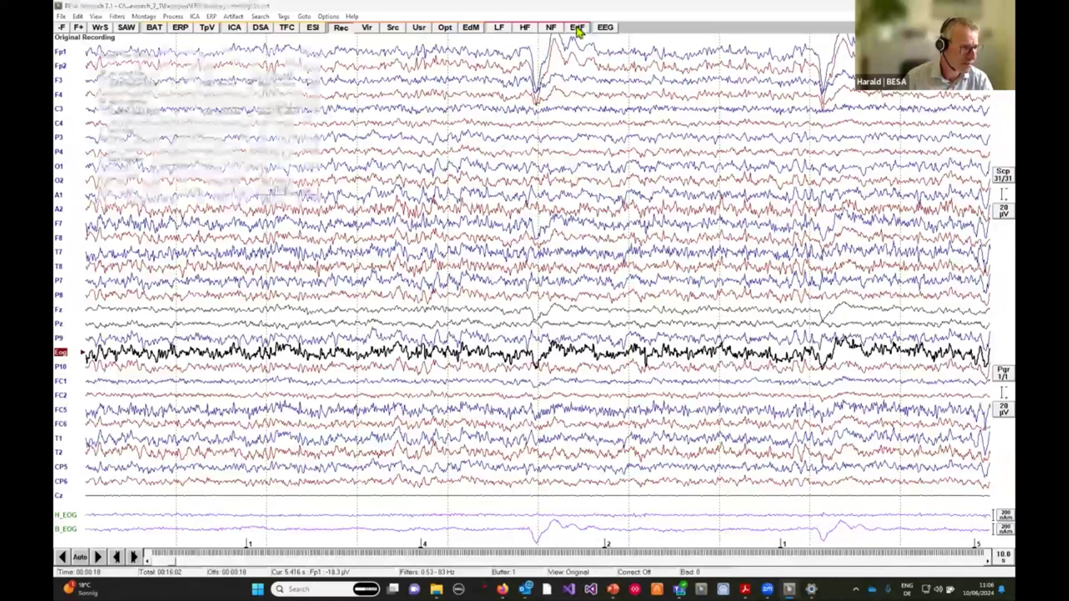
left_click_drag(187, 81, 131, 81)
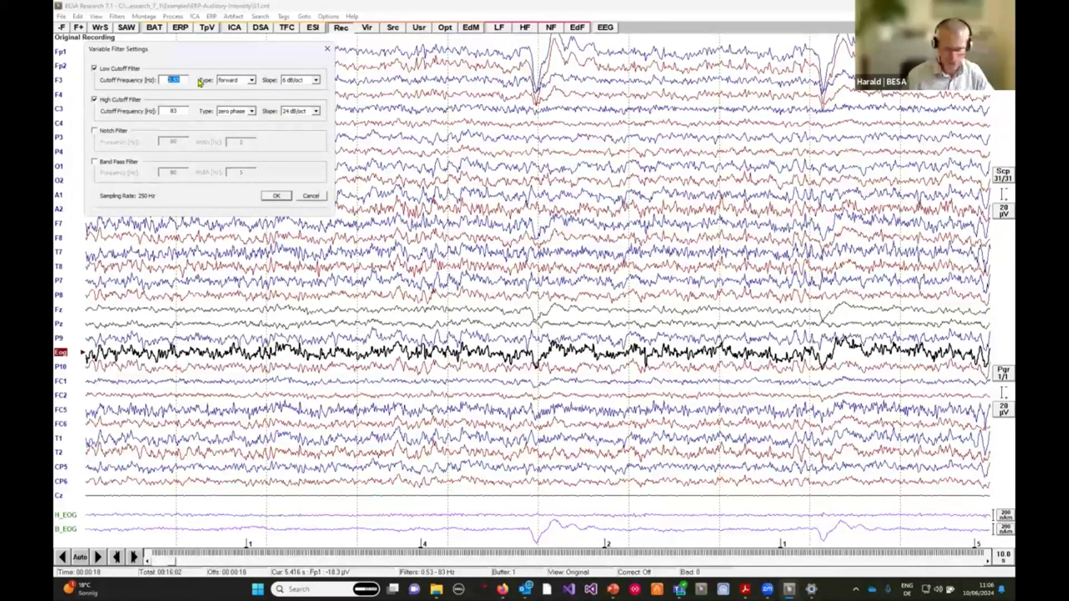
type("0.5")
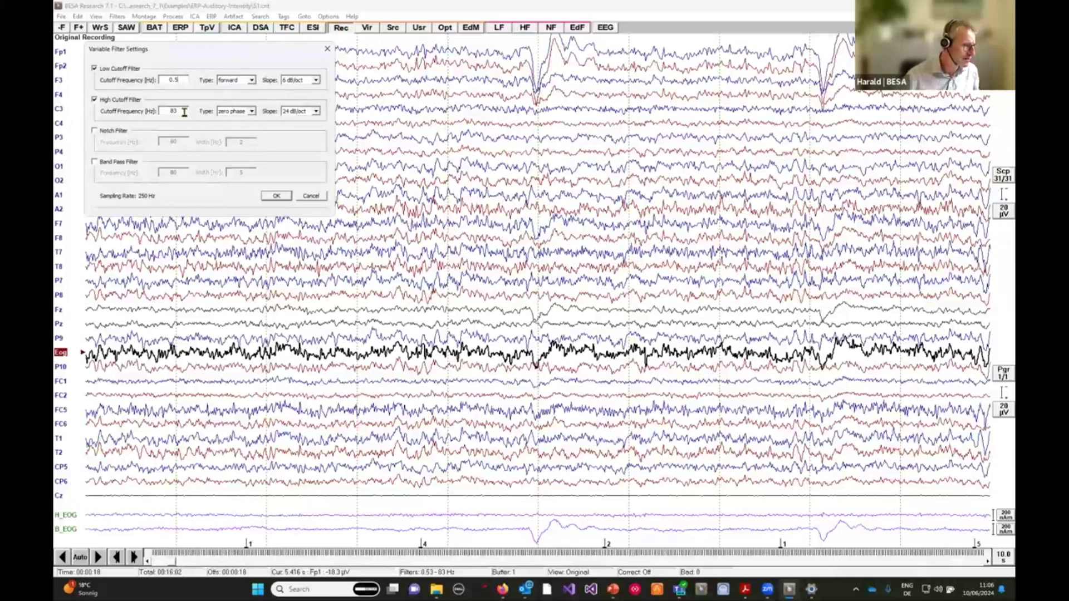
left_click_drag(184, 111, 140, 119)
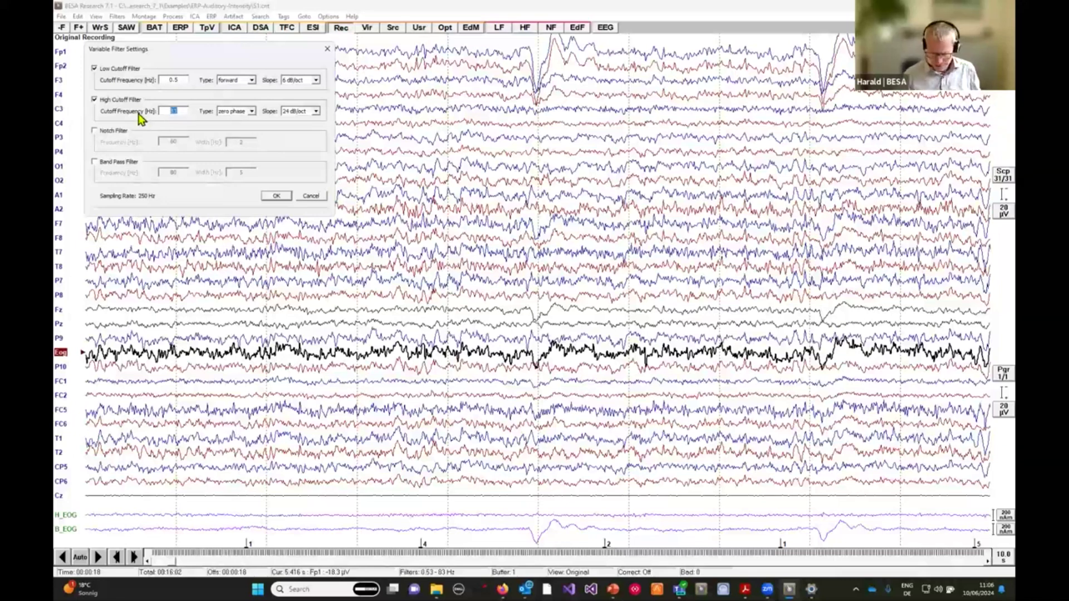
type("8")
key("Tab")
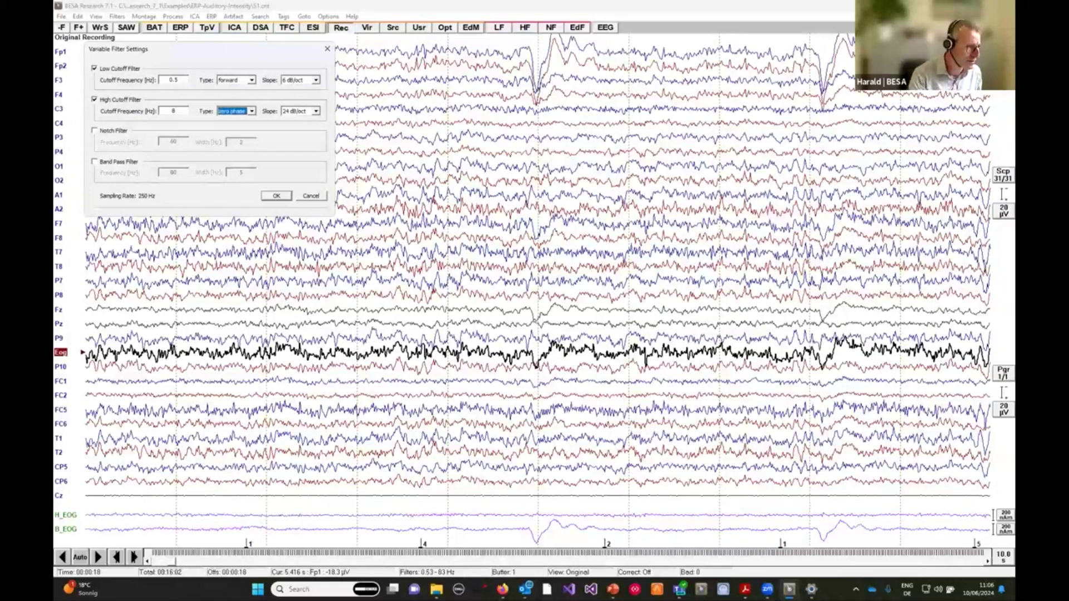
left_click(280, 198)
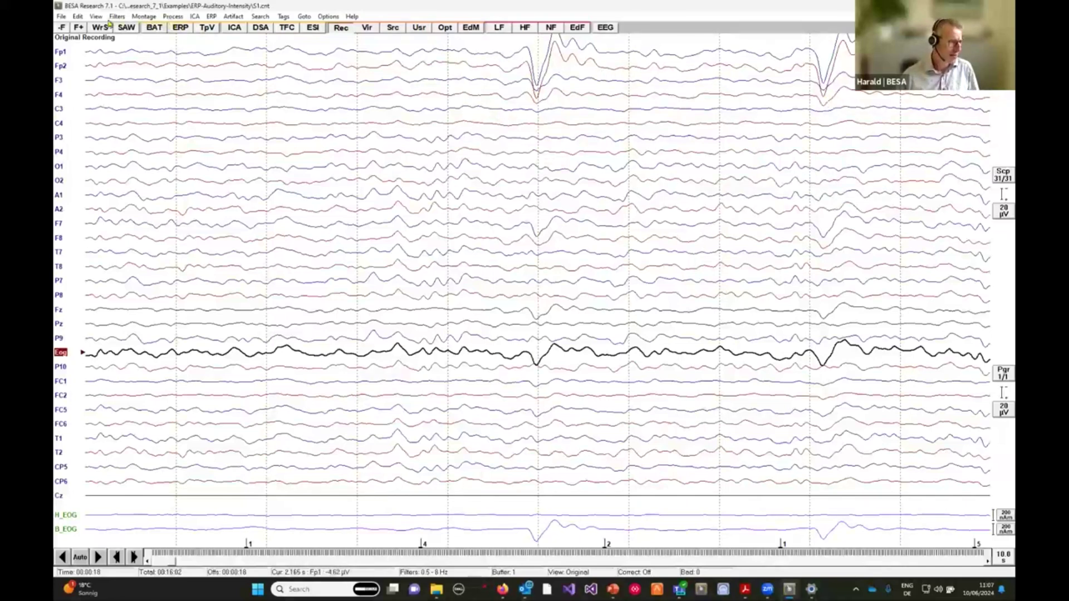
Step: Check the pre- and post-cursor times of the default block epoch and leave them unedited
left_click(78, 17)
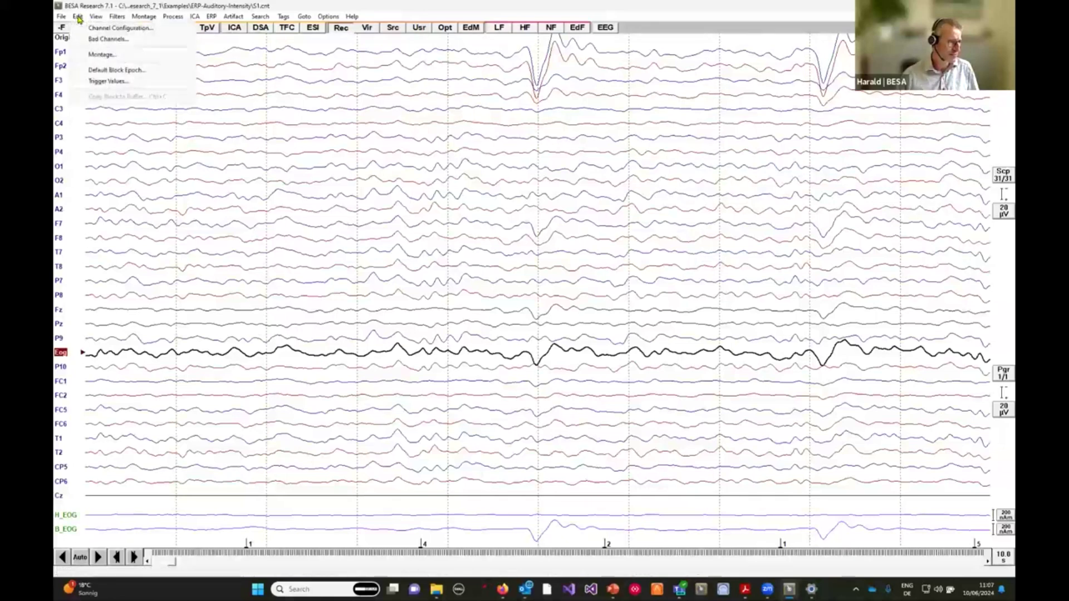
left_click(105, 74)
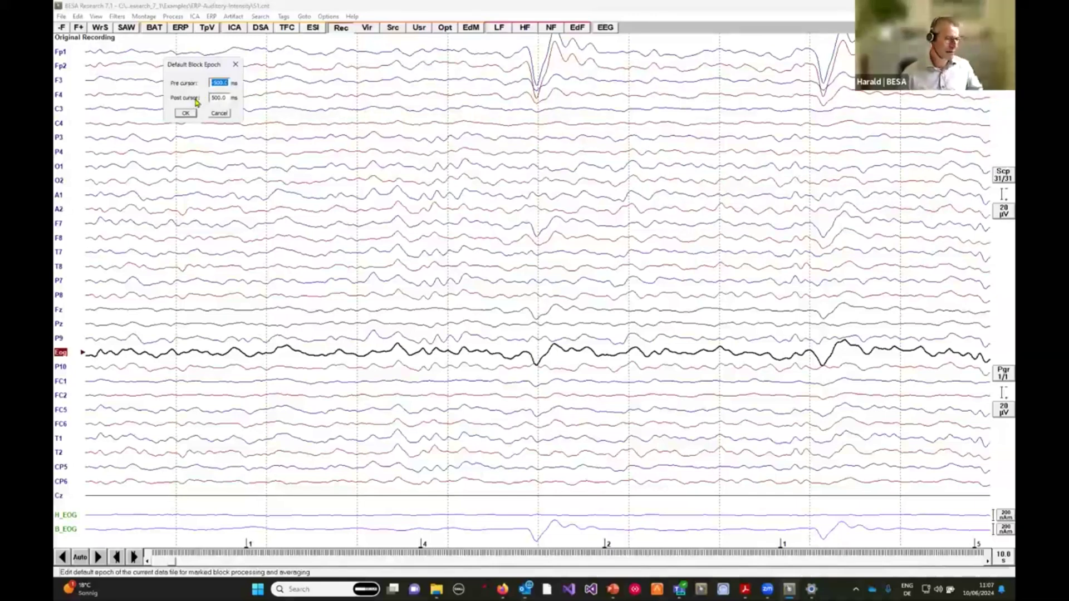
left_click(218, 113)
Step: Mark a default block on an ordinary EEG stretch, and mark another centred on the peak of the first large blink
left_click(374, 101)
right_click(378, 66)
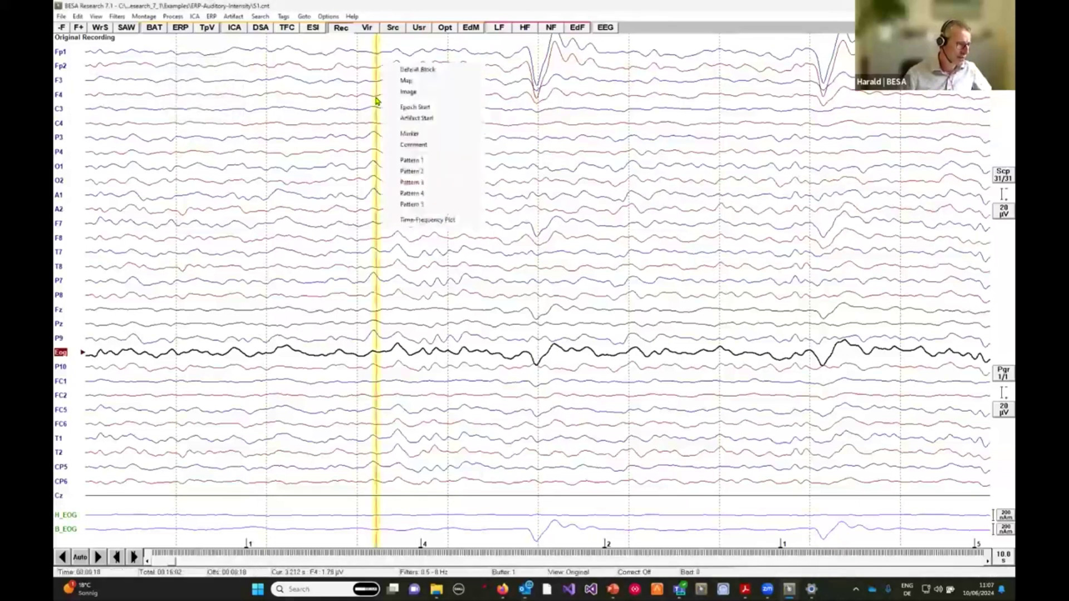
left_click(424, 72)
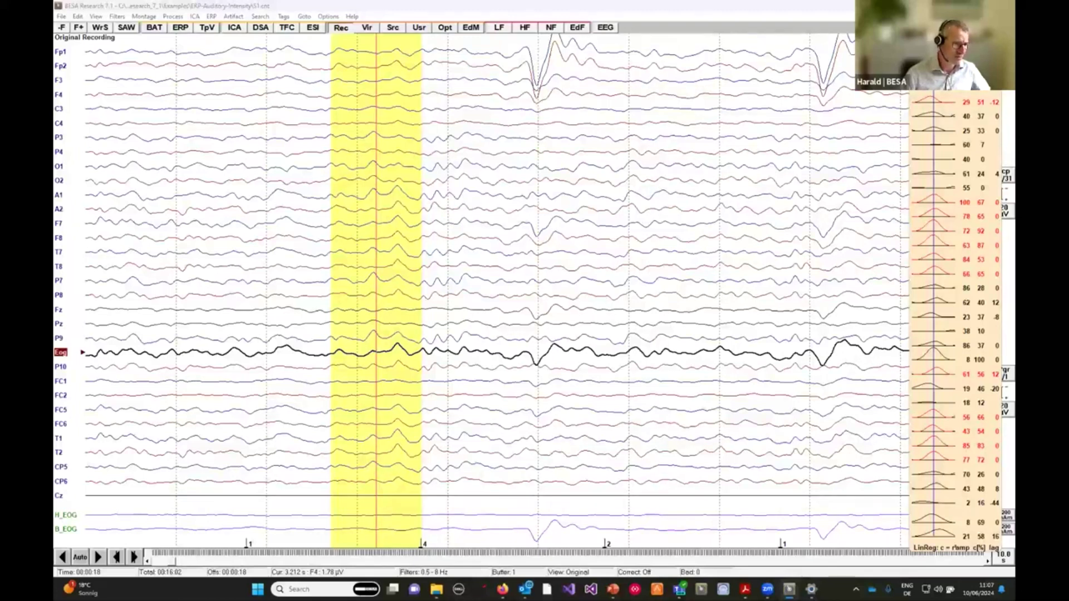
left_click(477, 186)
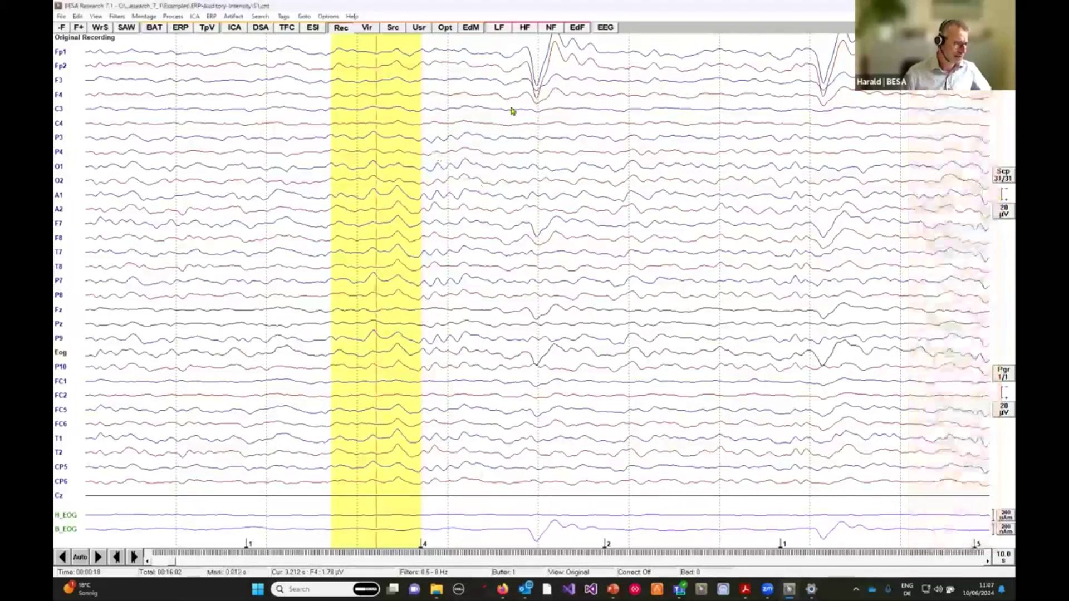
right_click(537, 51)
left_click(578, 24)
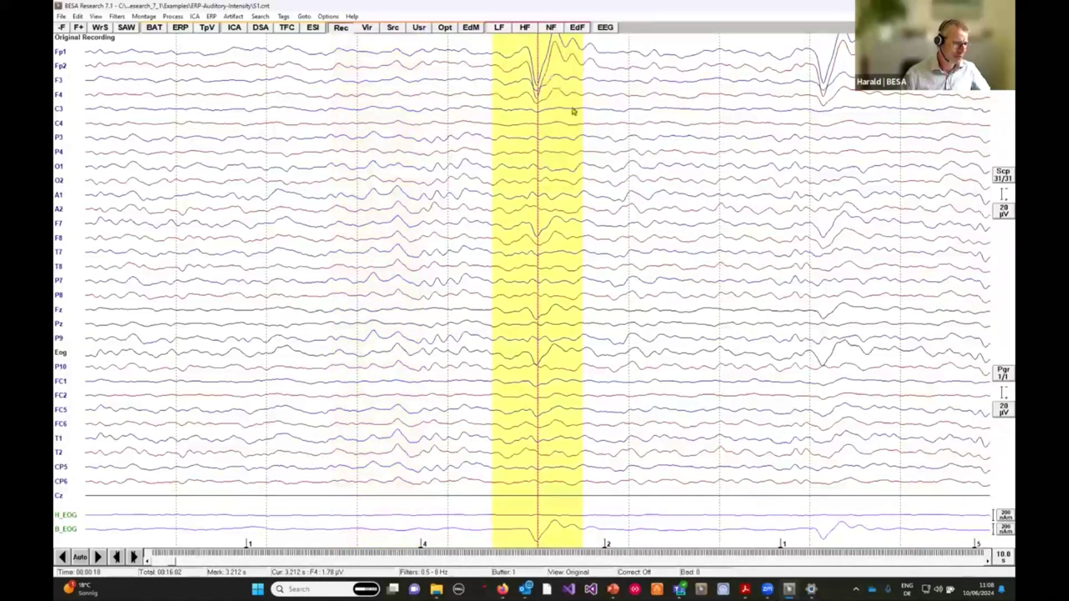
Step: Set the default block epoch to -100 ms pre cursor and 400 ms post cursor
left_click(78, 16)
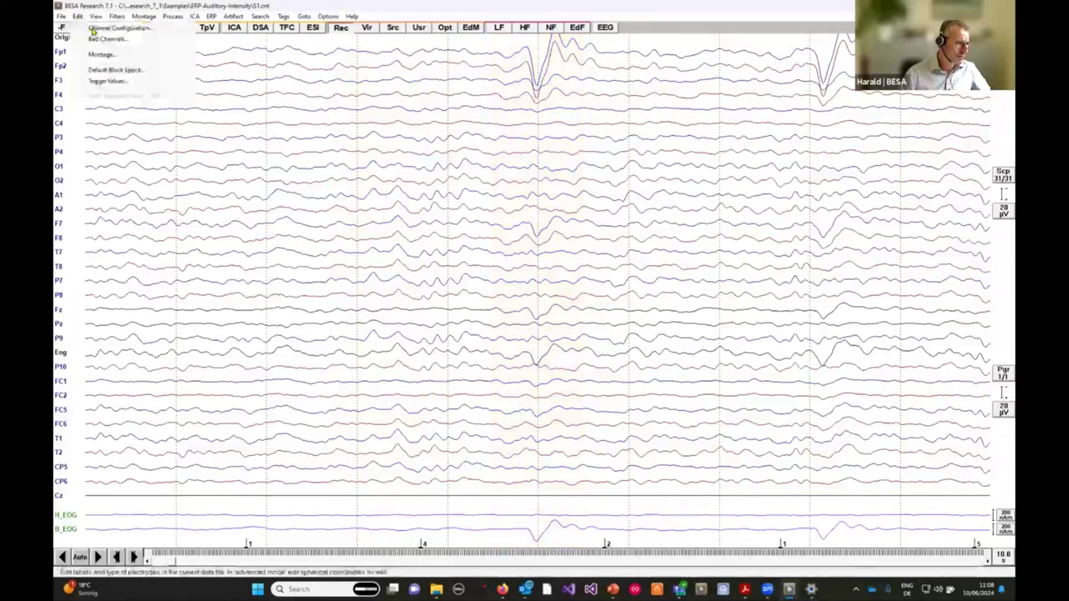
left_click(115, 69)
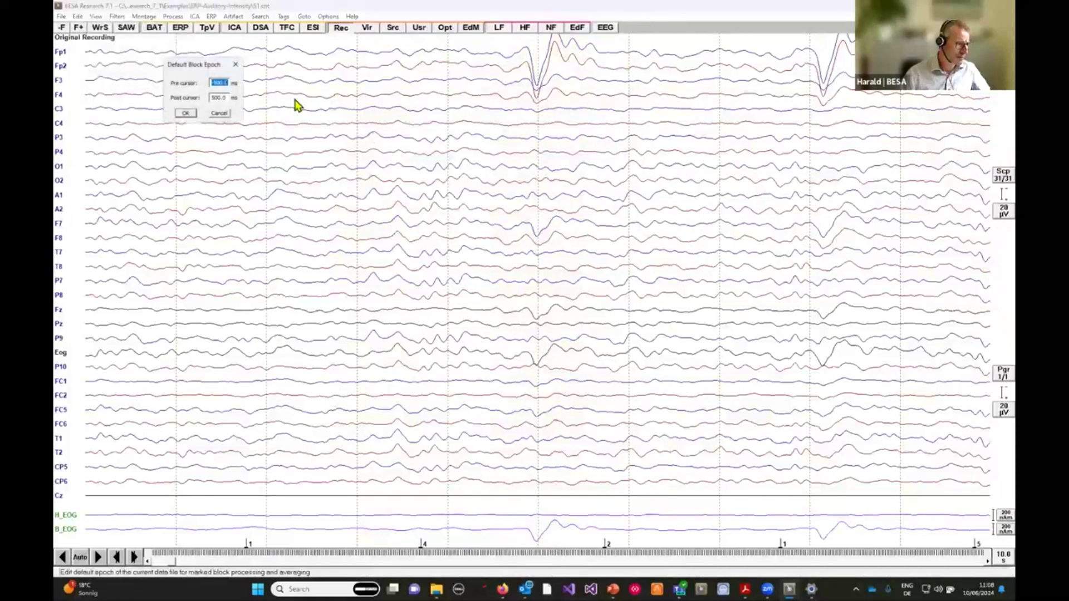
type("-100")
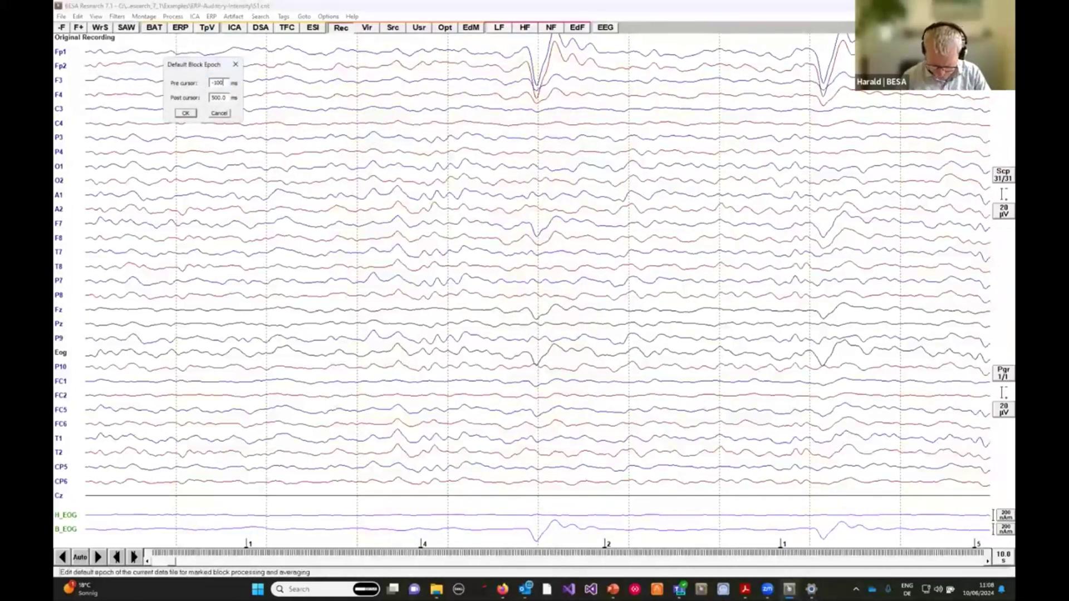
key("Tab")
type("40")
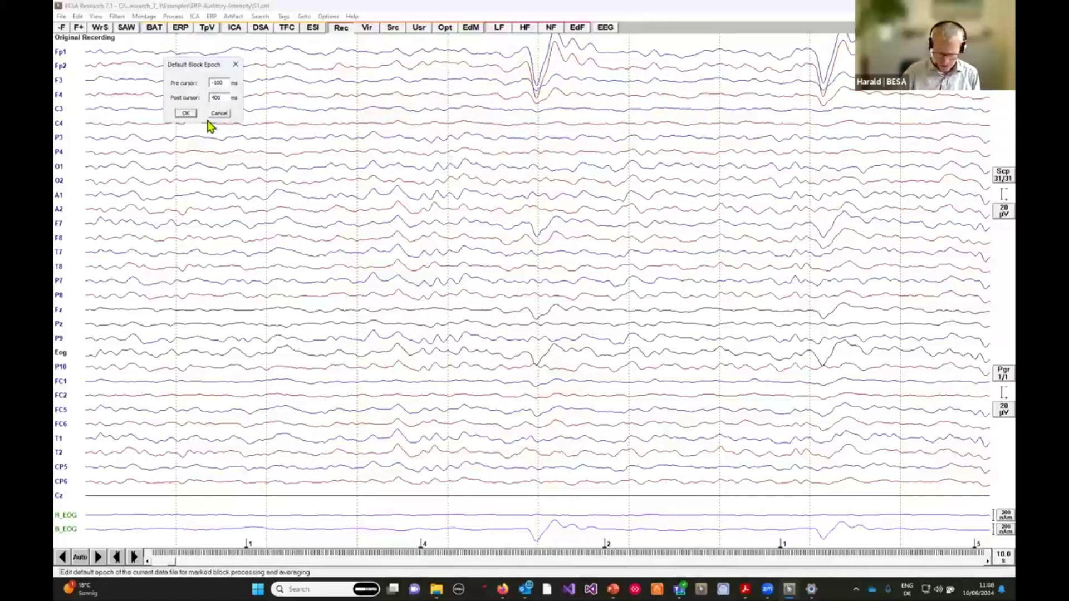
left_click(189, 113)
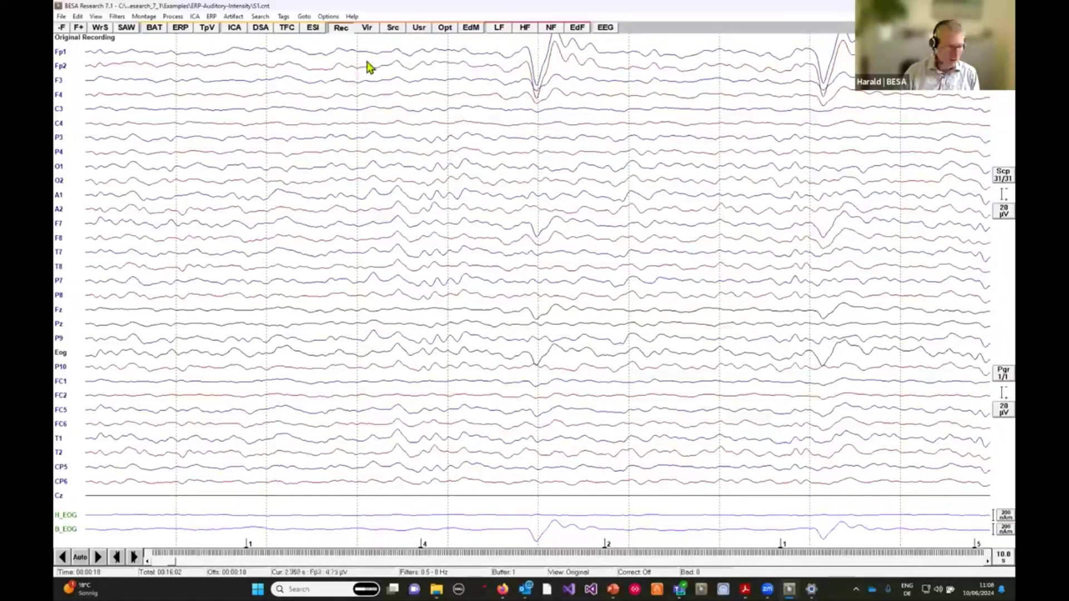
Step: Mark a default block at the onset of the first large blink and select the Fp1, Fp2 and B_EOG channels
right_click(530, 56)
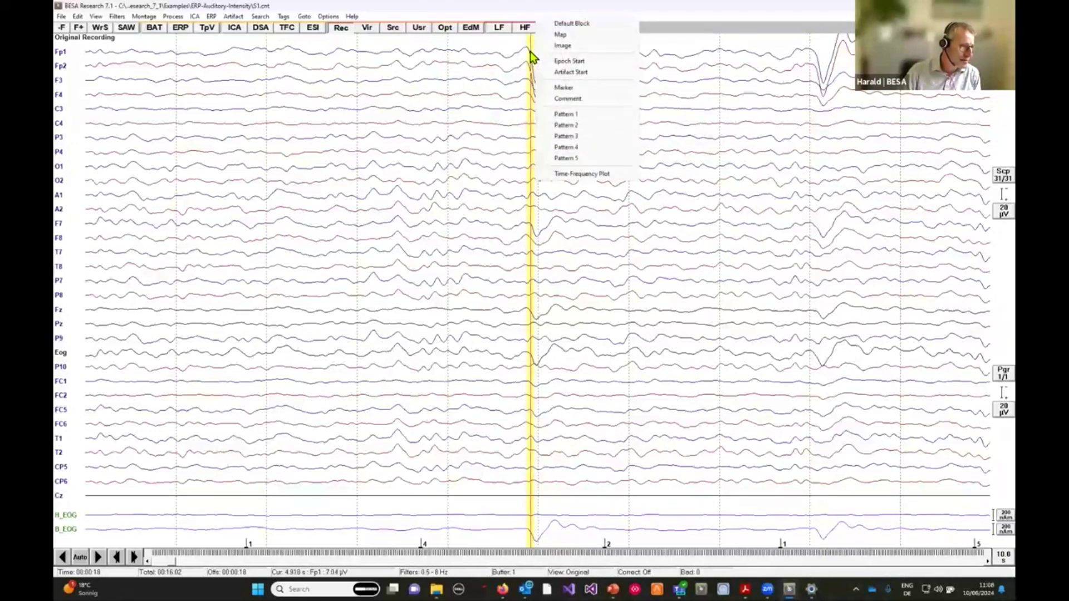
left_click(572, 25)
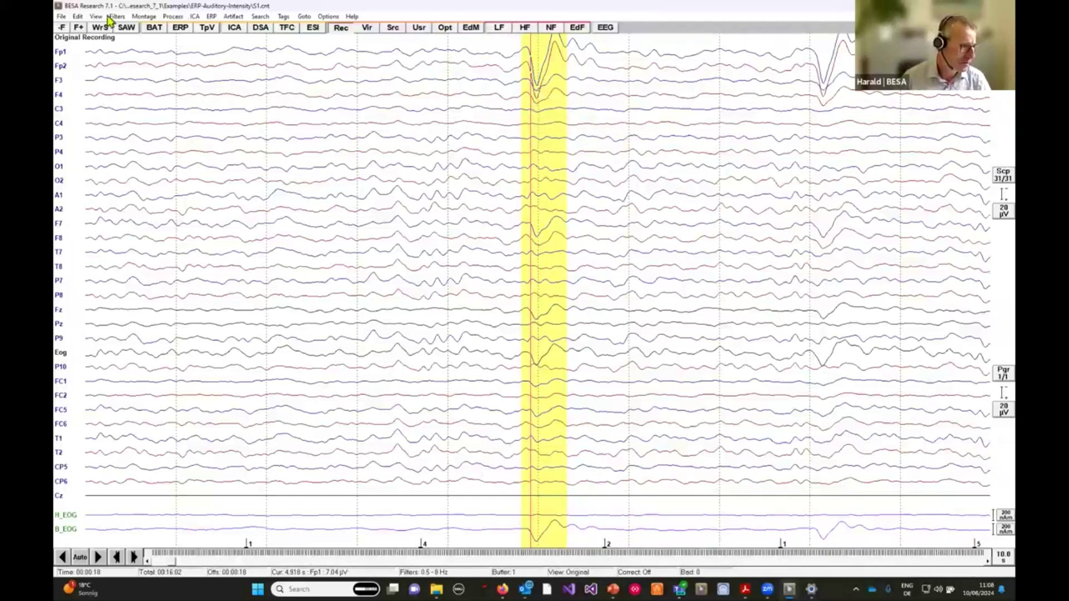
left_click(62, 53)
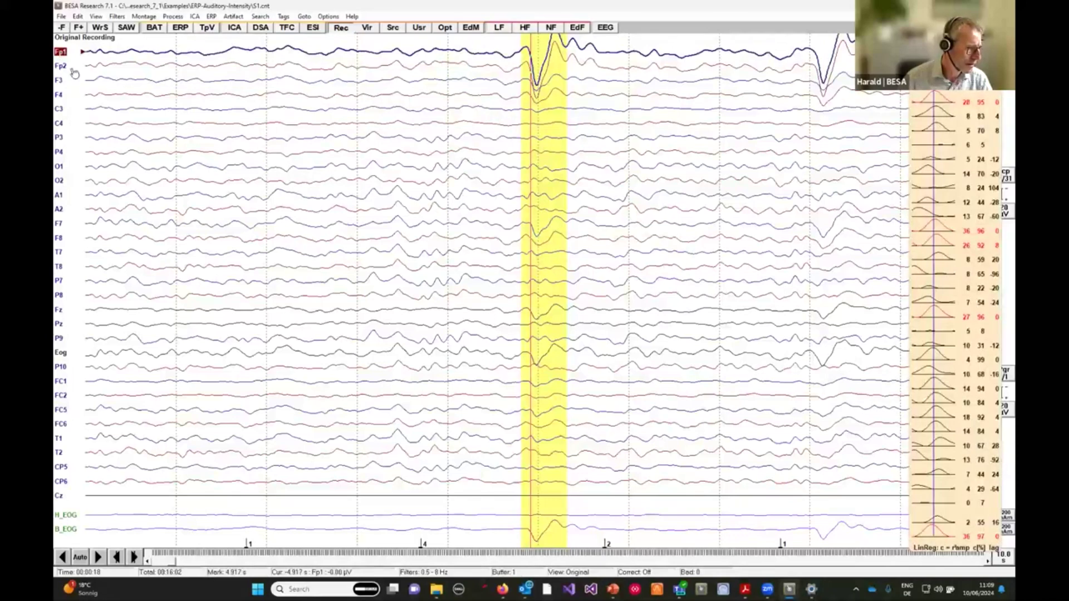
left_click(60, 67)
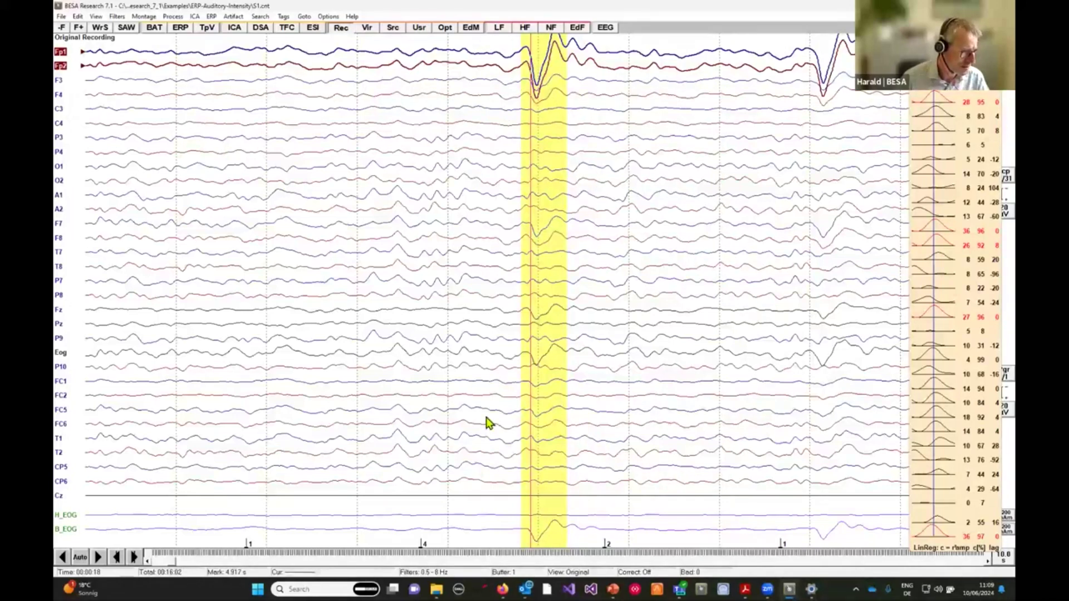
left_click(66, 531)
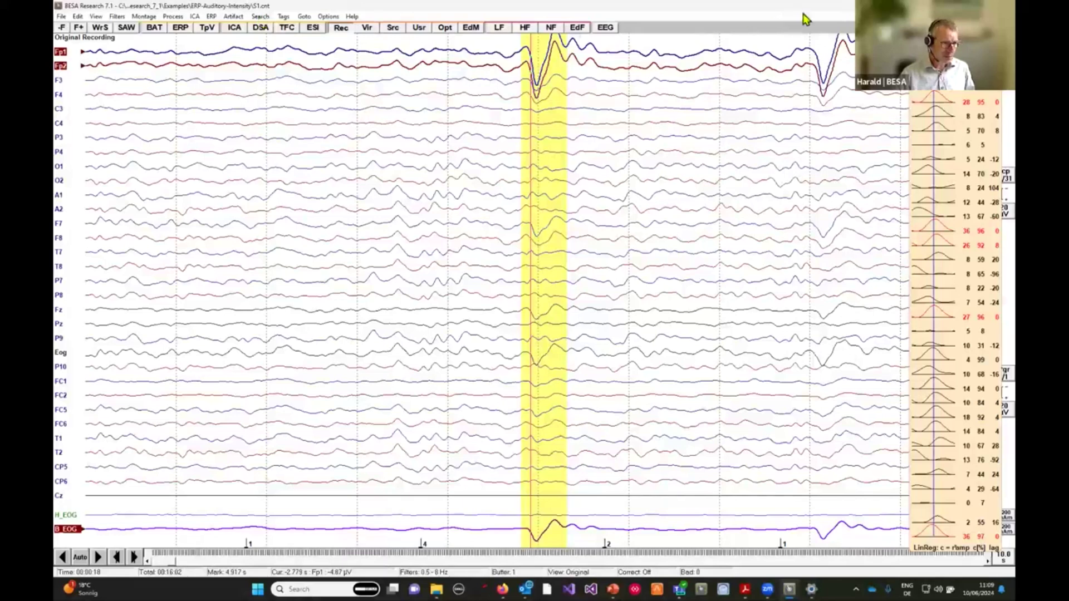
Step: Enable Query and start Search, Average, View for the marked blink pattern over the whole data set
left_click(259, 17)
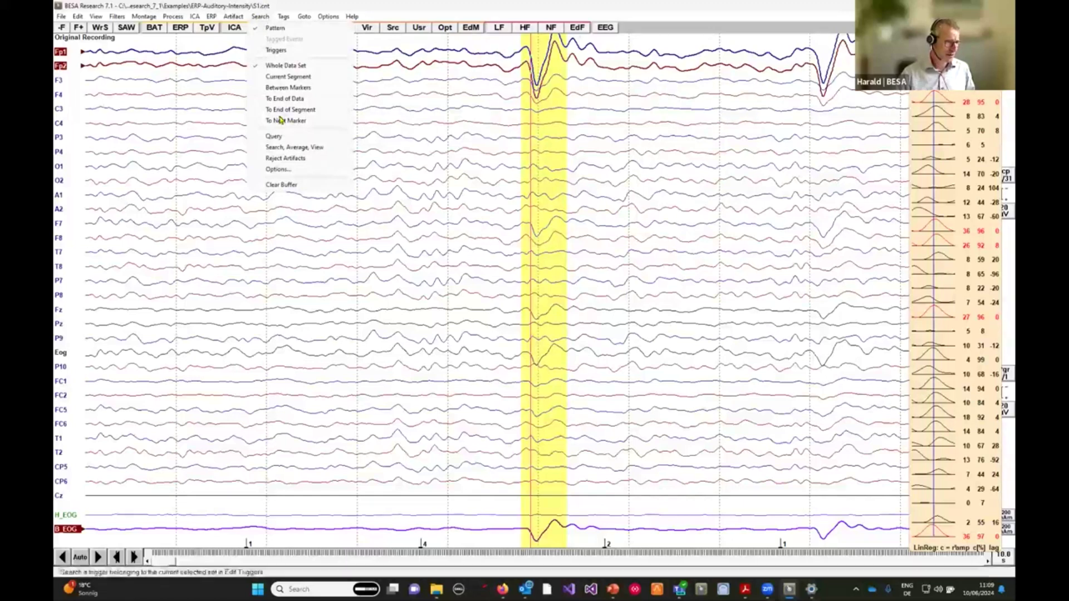
left_click(281, 139)
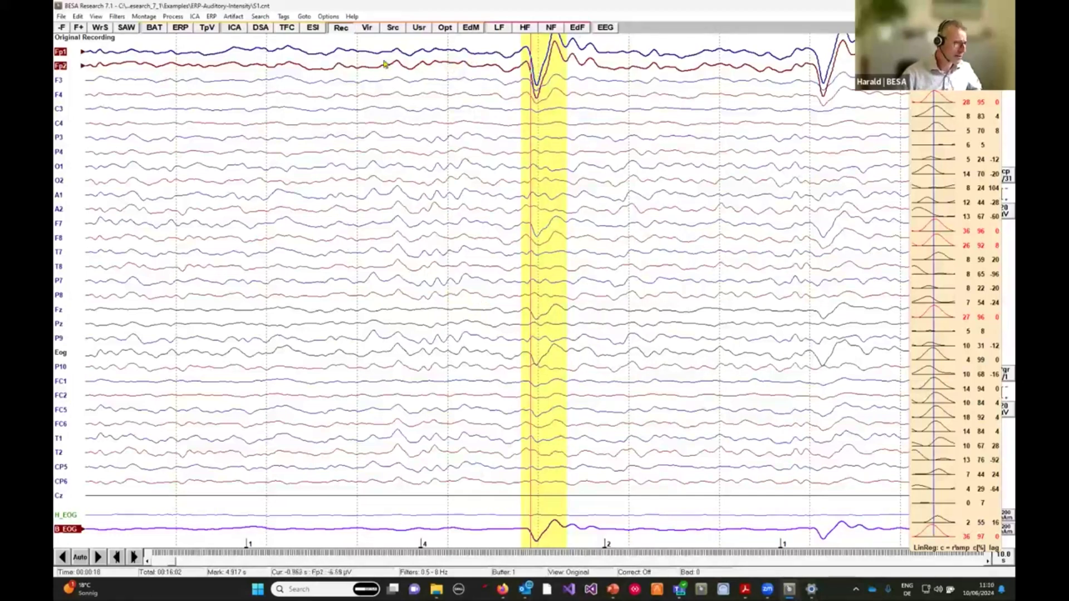
left_click(127, 28)
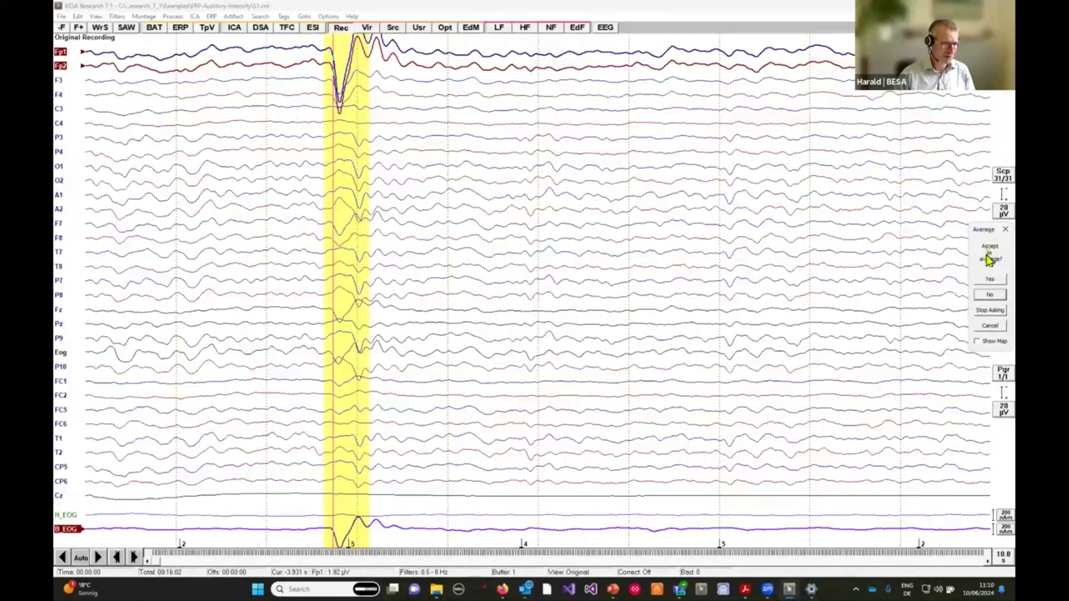
Step: Accept the first four detected blinks into the average, briefly showing the map, and let the remaining search run without asking
left_click(977, 341)
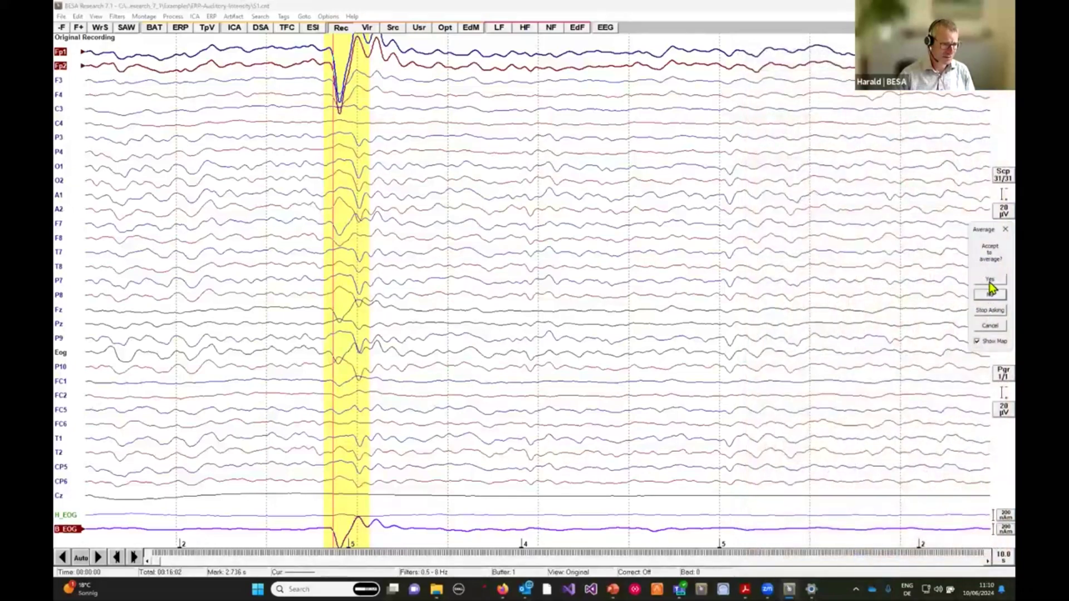
left_click(990, 280)
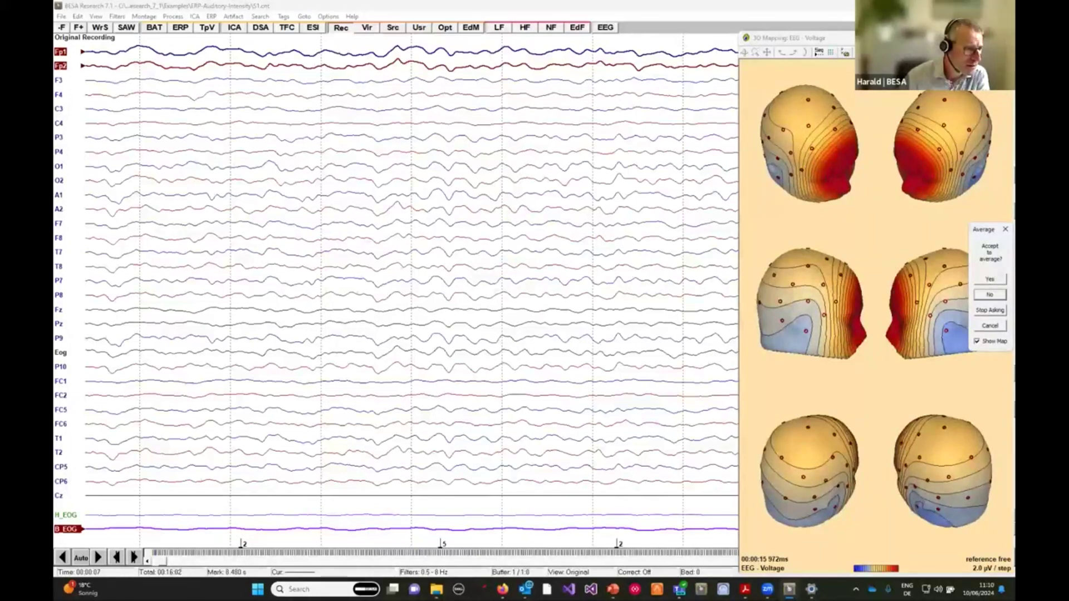
left_click(977, 342)
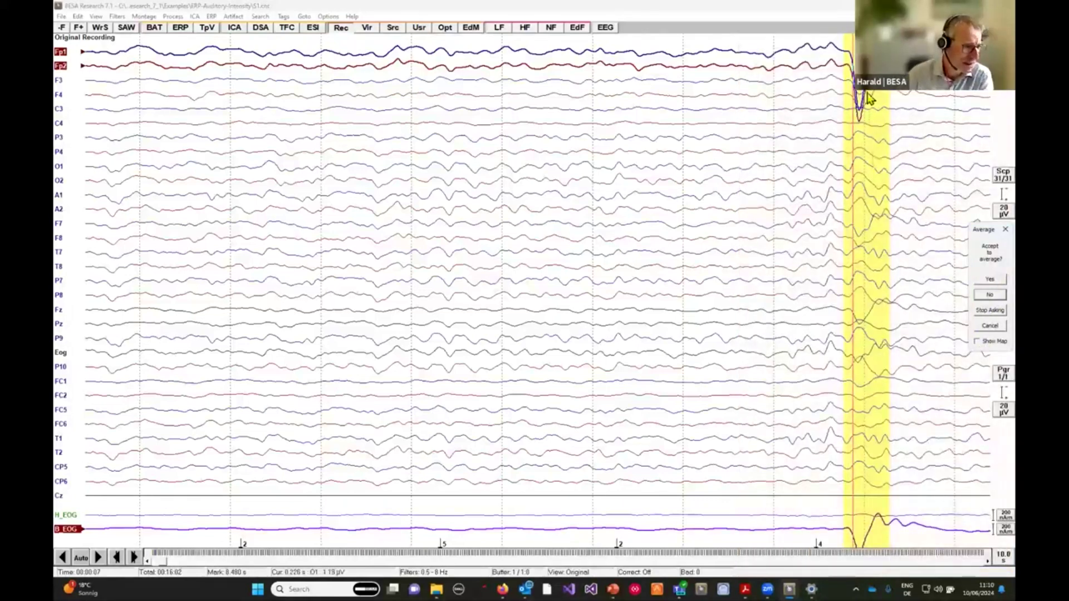
left_click(989, 281)
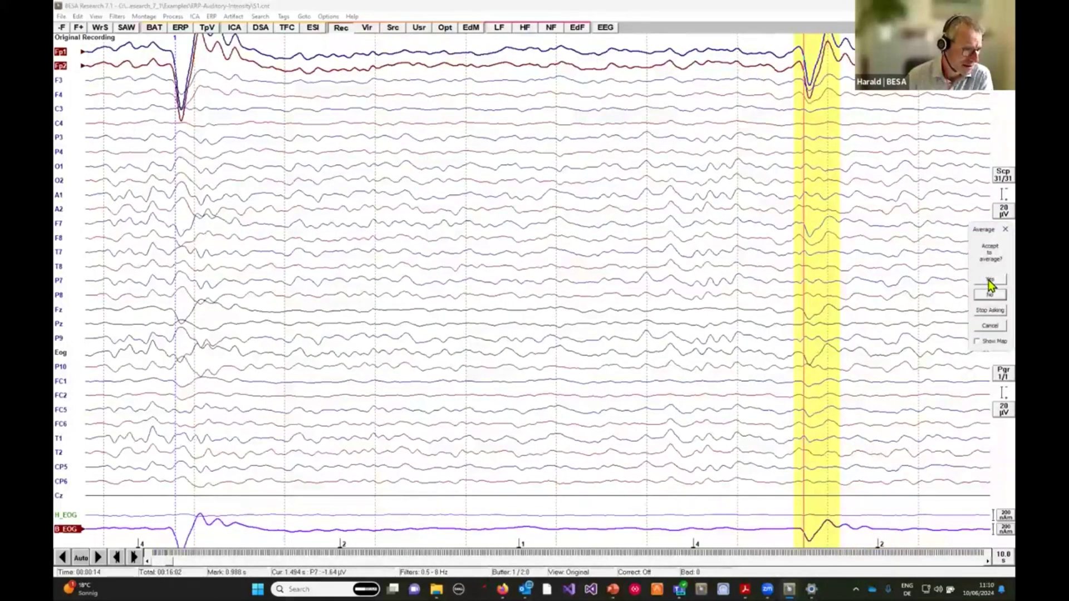
left_click(990, 281)
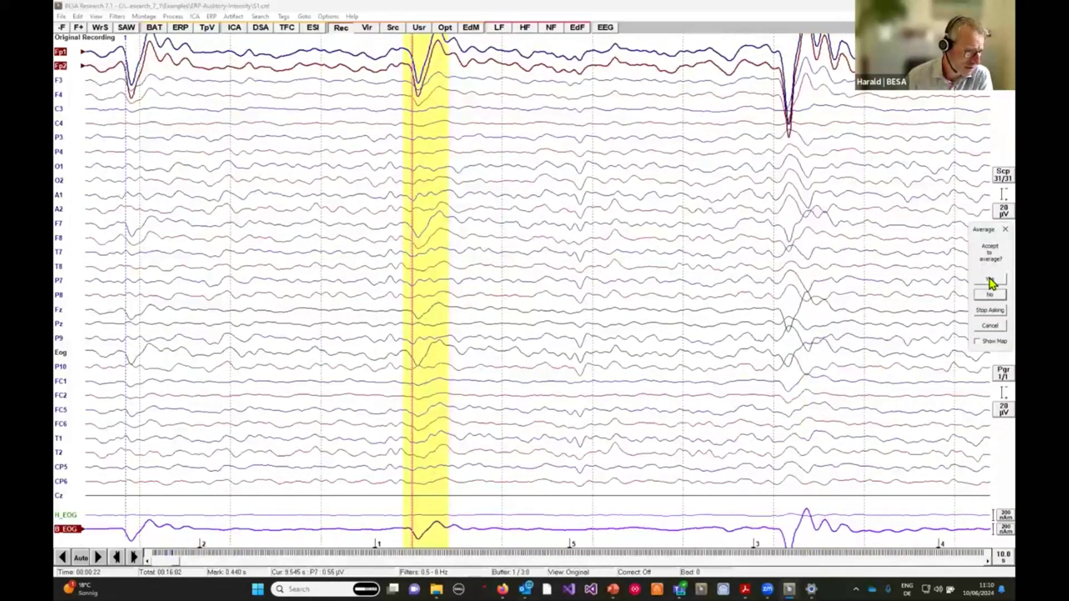
left_click(990, 282)
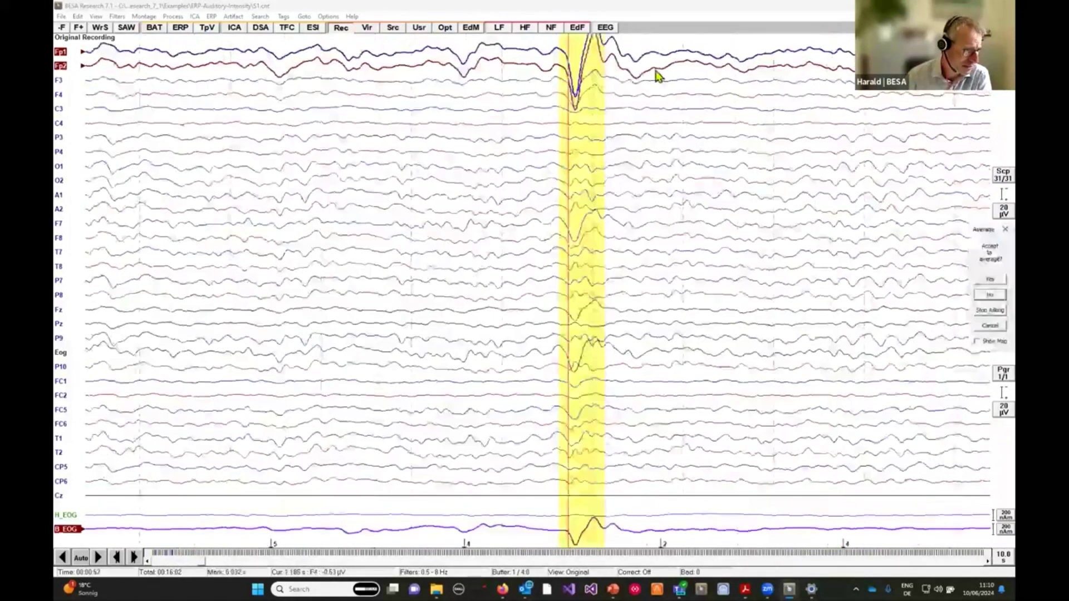
left_click(989, 311)
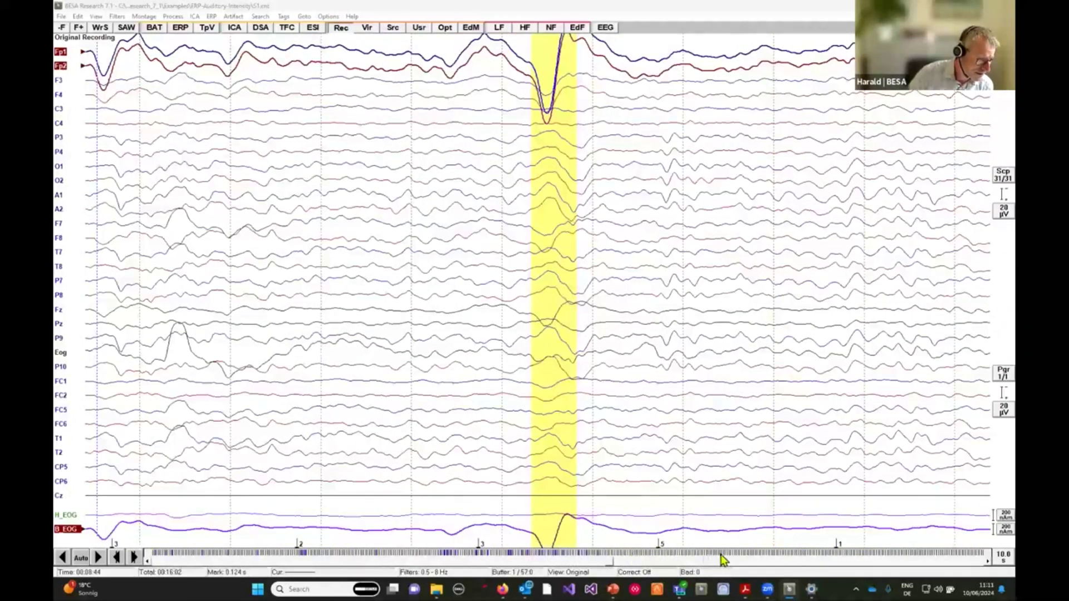
Step: Let the blink search finish and cancel writing the average buffer to a file
left_click(721, 554)
left_click(722, 554)
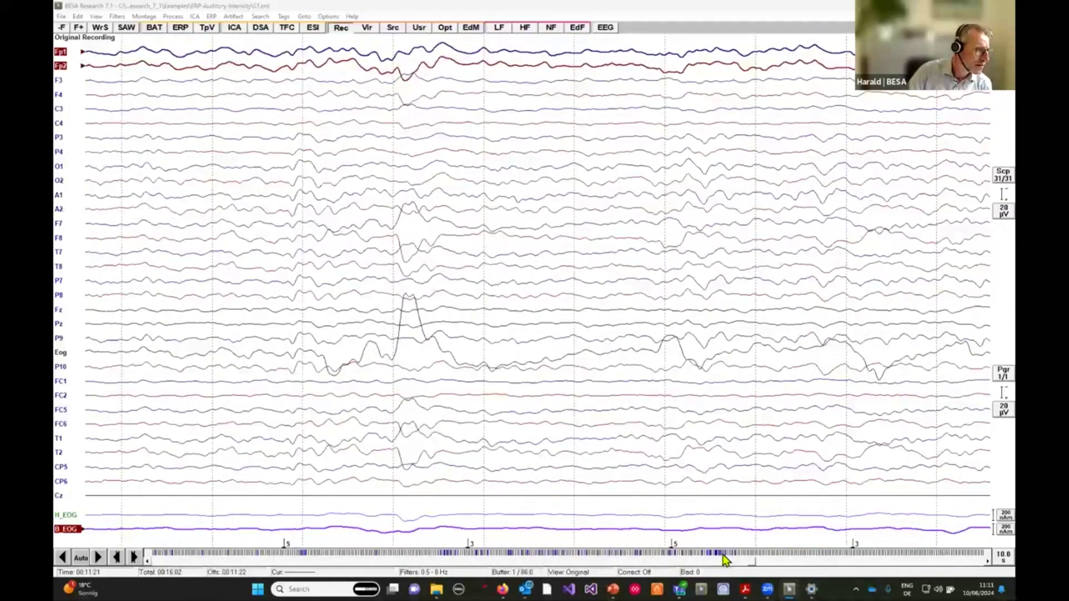
left_click(722, 555)
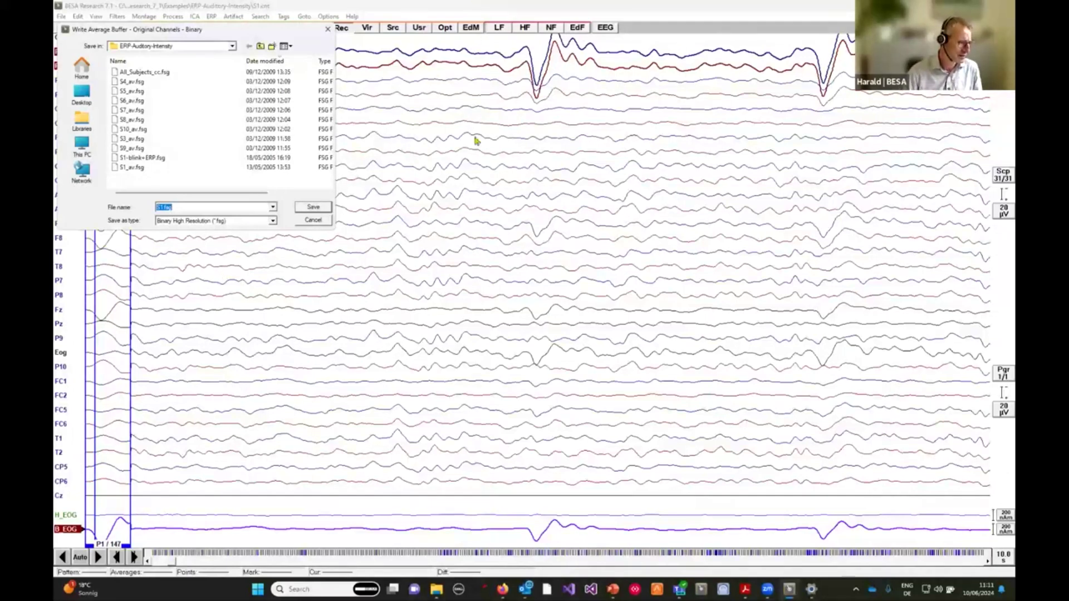
left_click(320, 223)
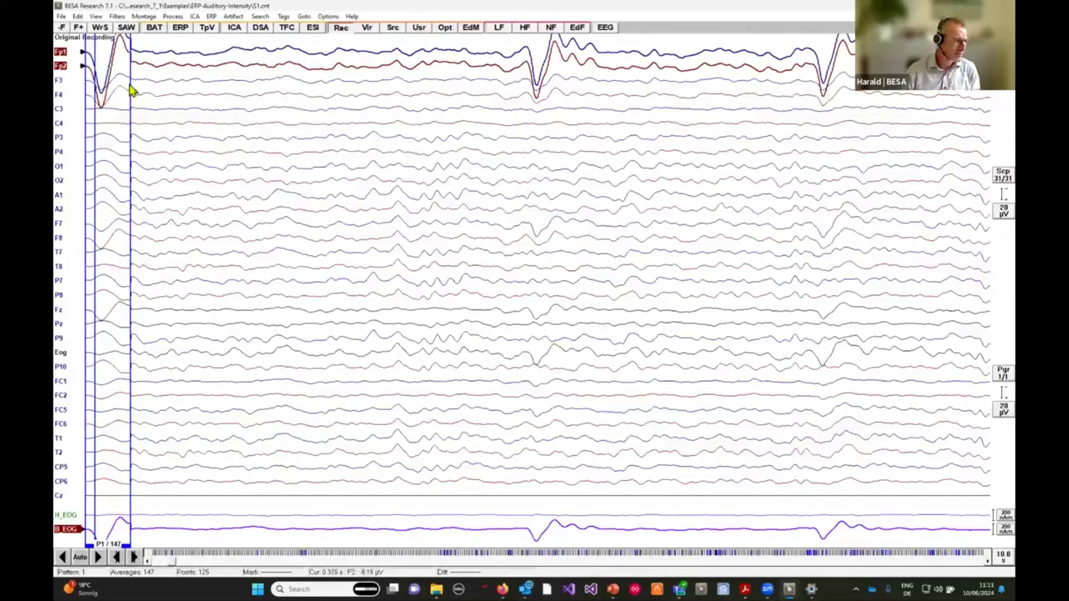
Step: Examine the 3D voltage map at the peak of the averaged blink and close it
double_click(102, 63)
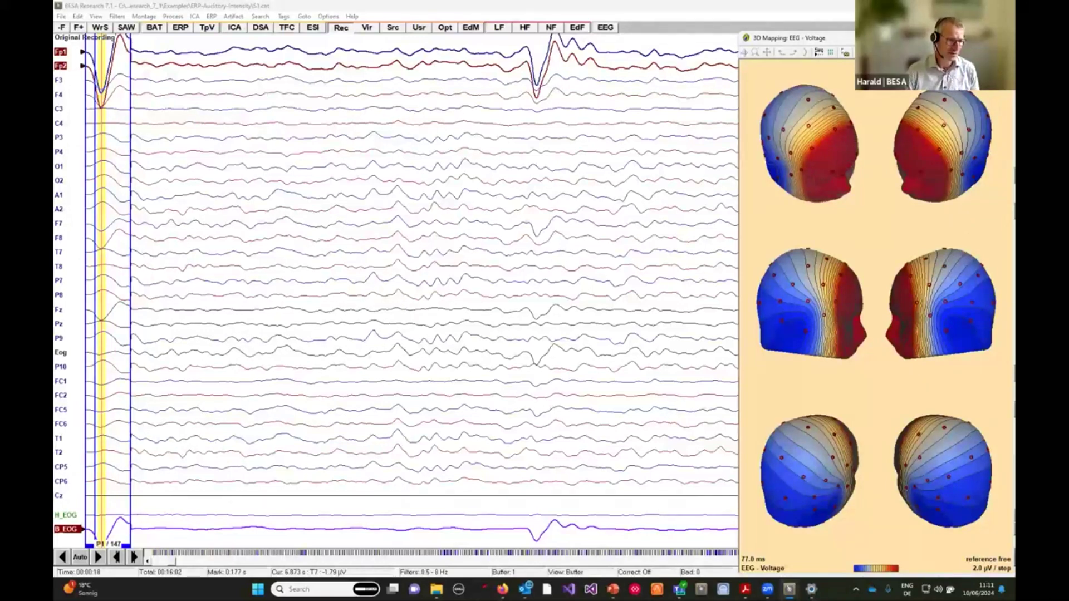
left_click(608, 245)
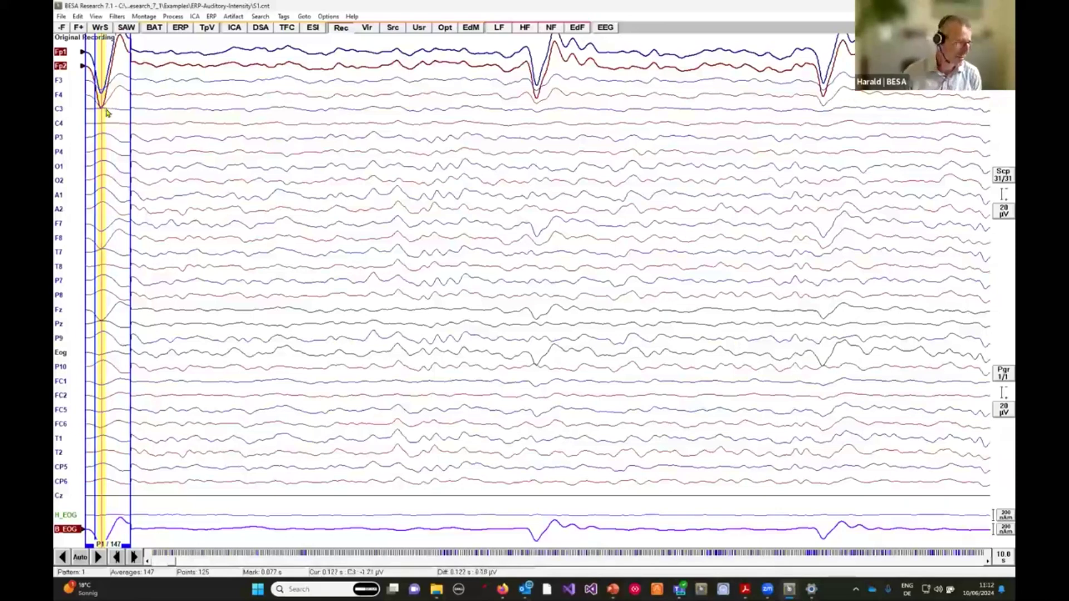
Step: Select the whole averaged blink segment and define an artifact topography from it
left_click_drag(119, 131, 96, 131)
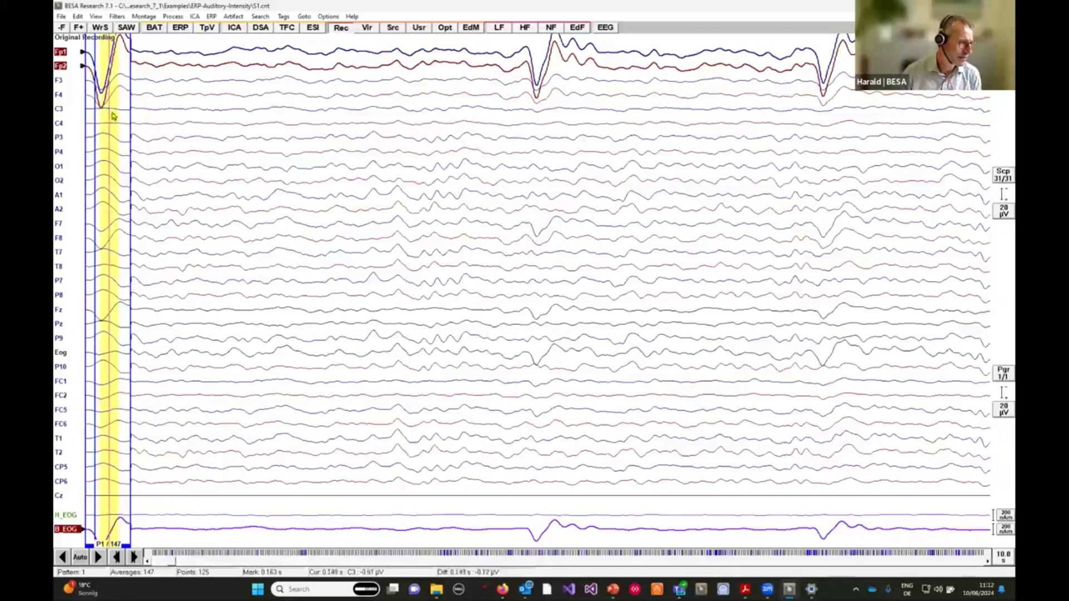
right_click(113, 115)
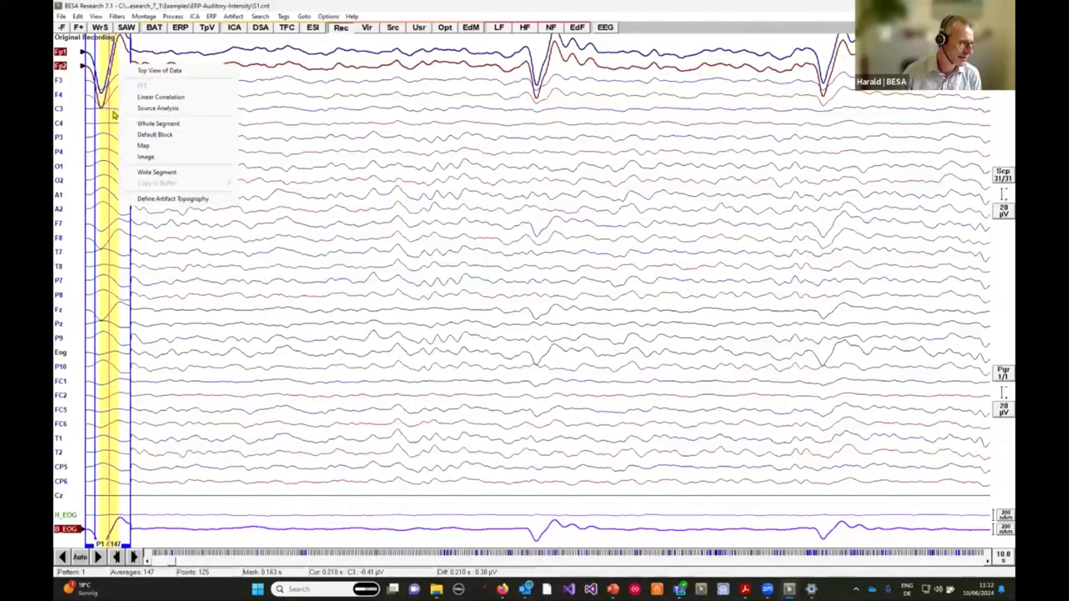
left_click(172, 124)
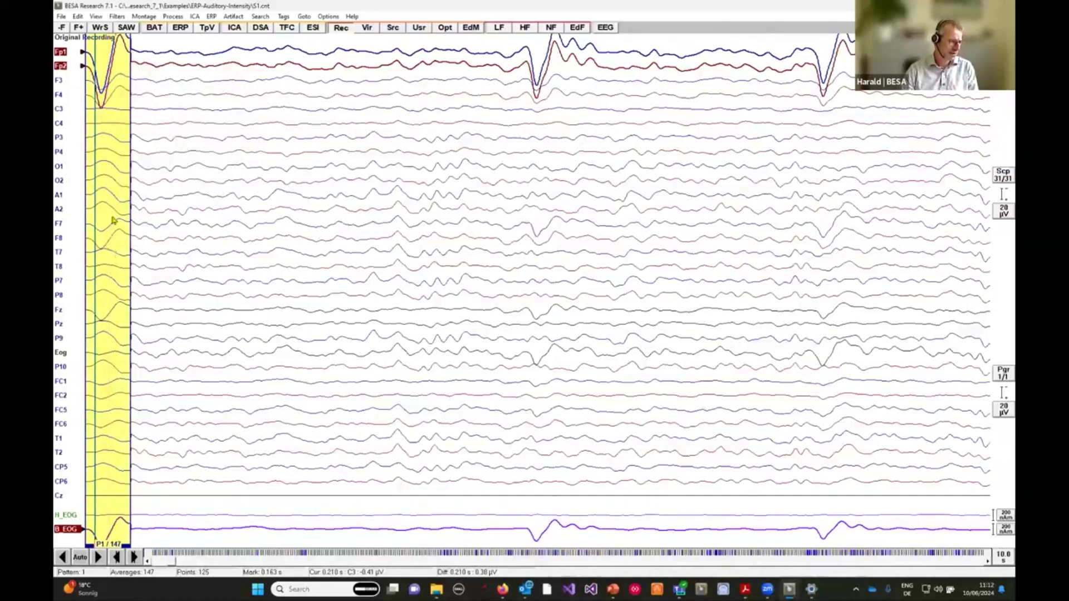
right_click(104, 146)
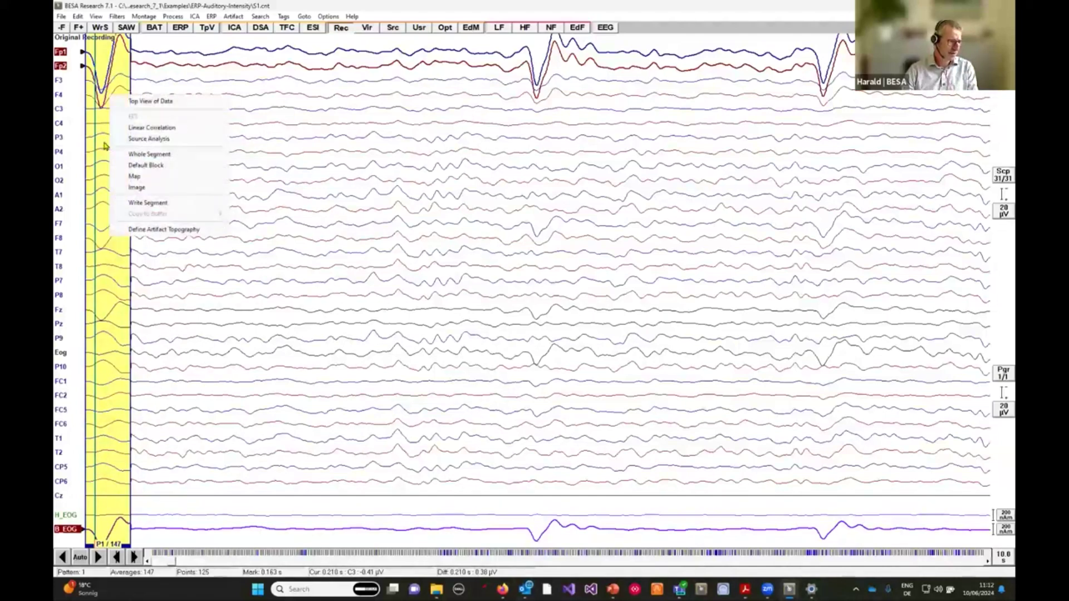
left_click(150, 230)
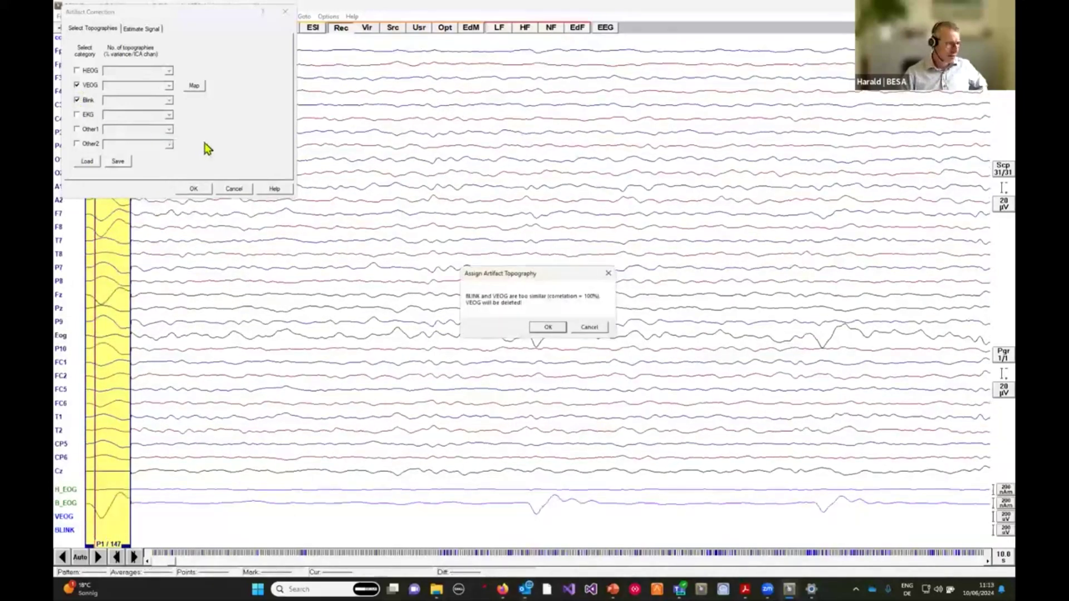
Step: Accept deletion of the similar VEOG topography and apply artifact correction with one Blink topography
left_click(545, 329)
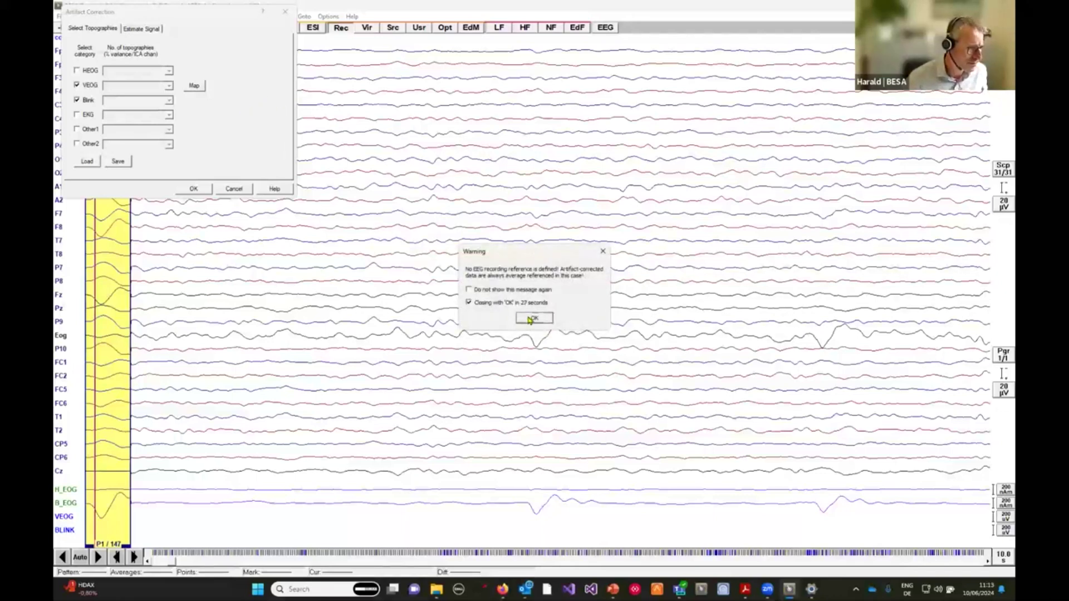
left_click(532, 317)
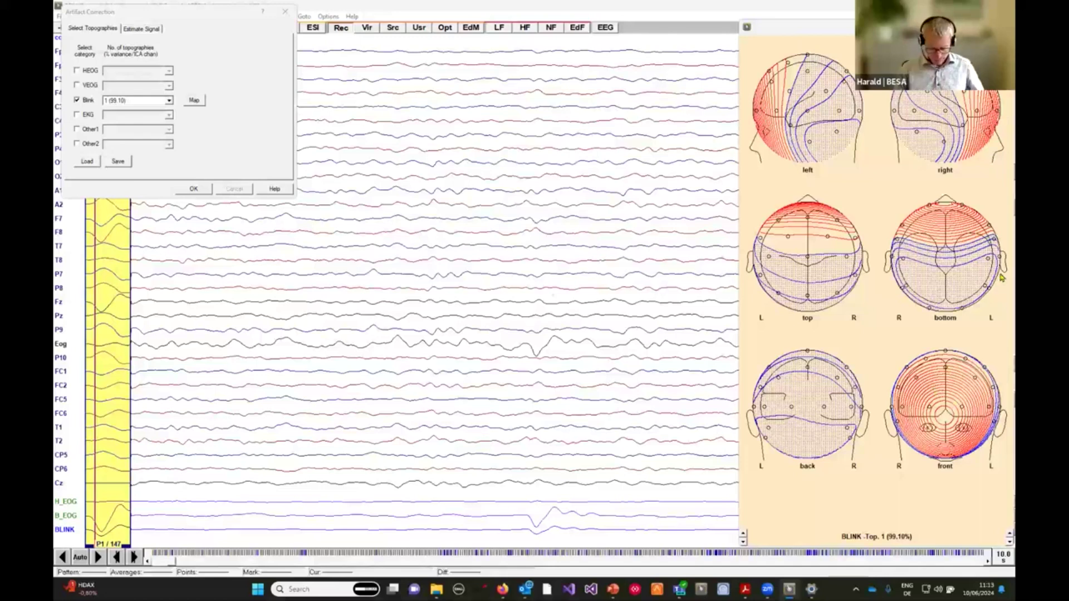
left_click(1005, 27)
left_click(194, 189)
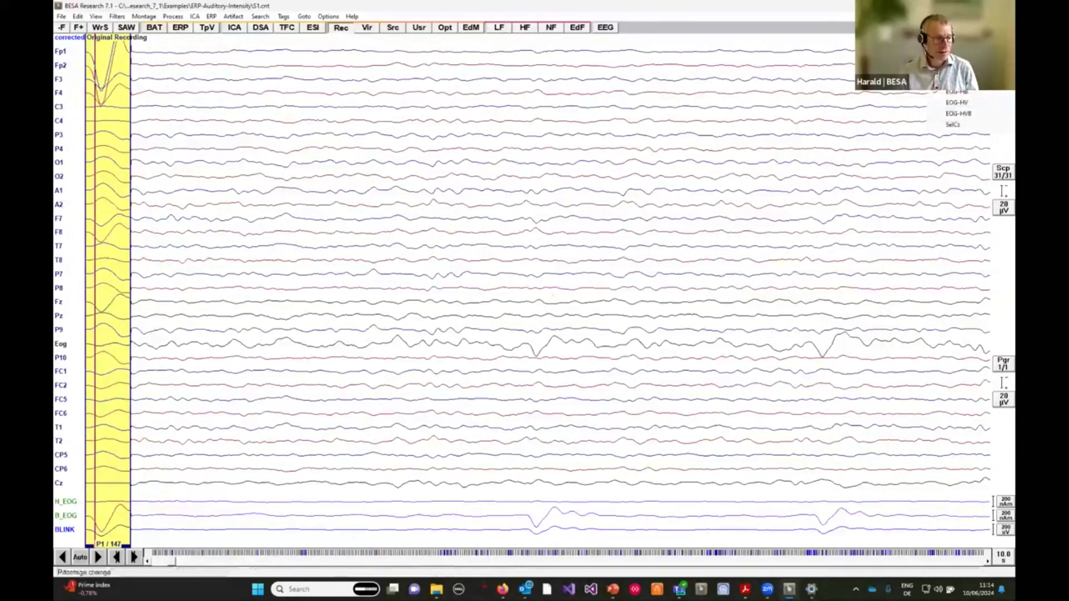
Step: Hide the H_EOG and B_EOG channels, and compare the recording with artifact correction off and on
left_click(954, 73)
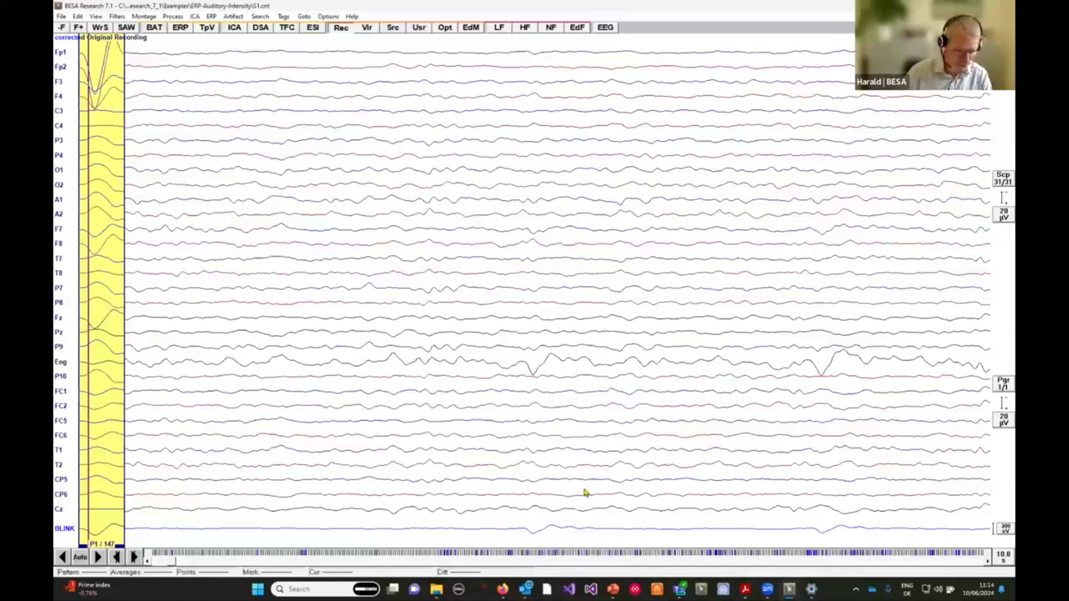
key("c")
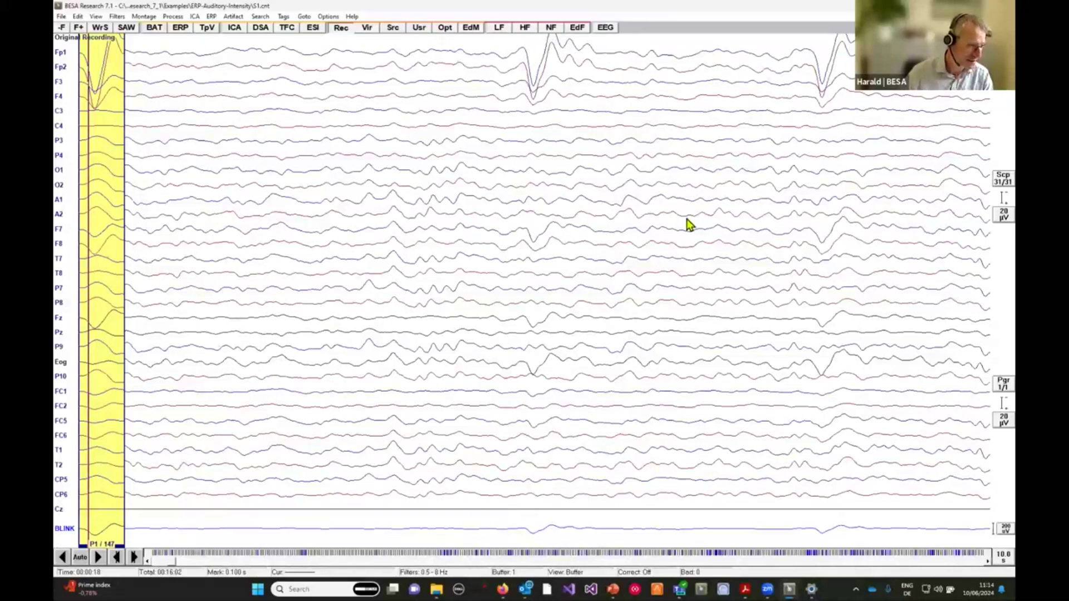
key("c")
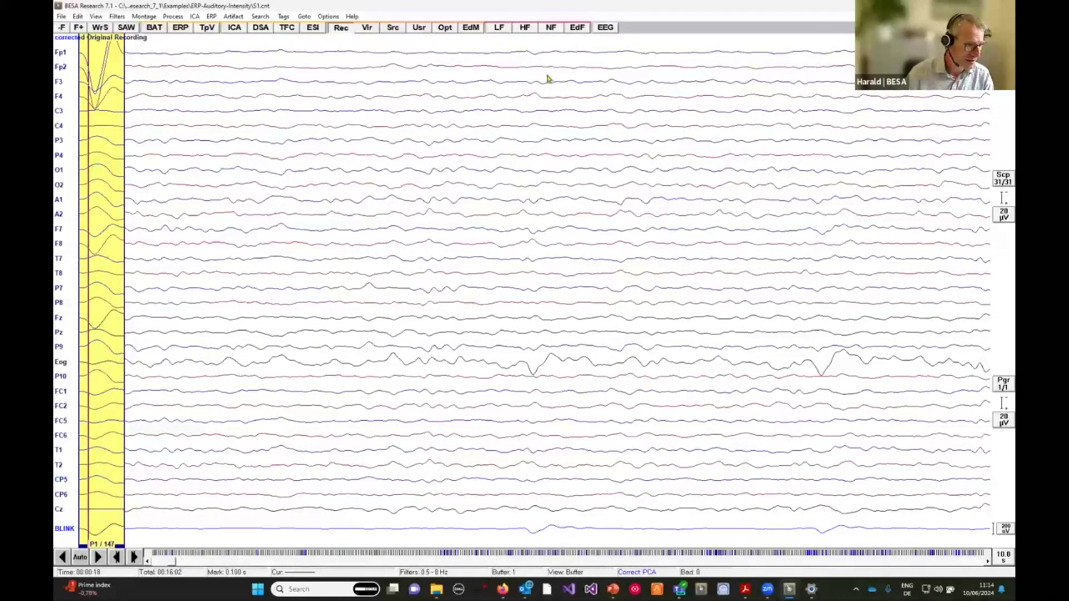
Step: Set the high cutoff filter frequency to 80 Hz
left_click(577, 28)
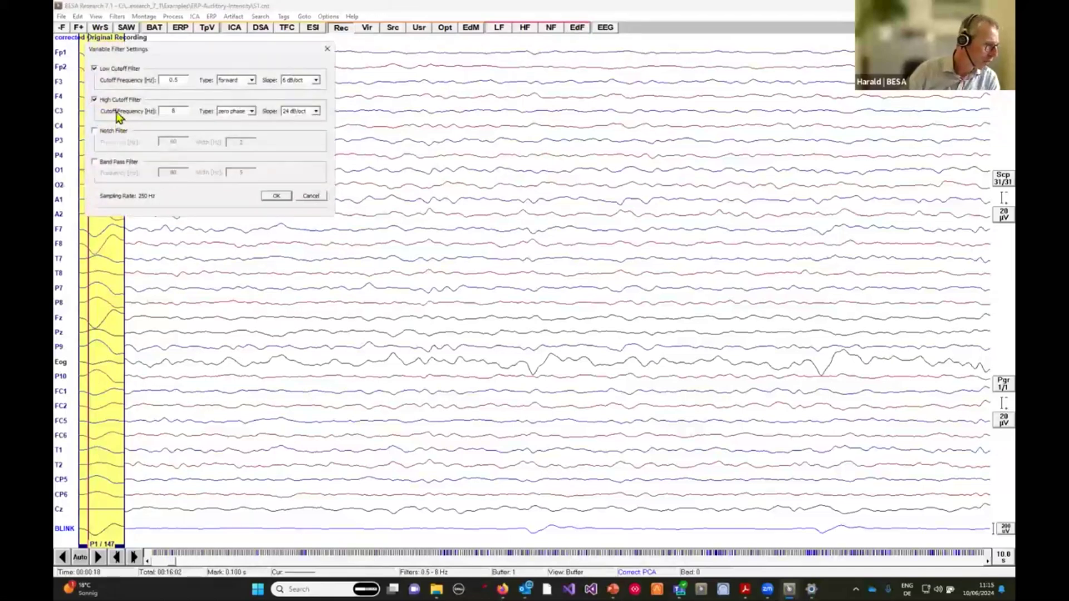
double_click(167, 112)
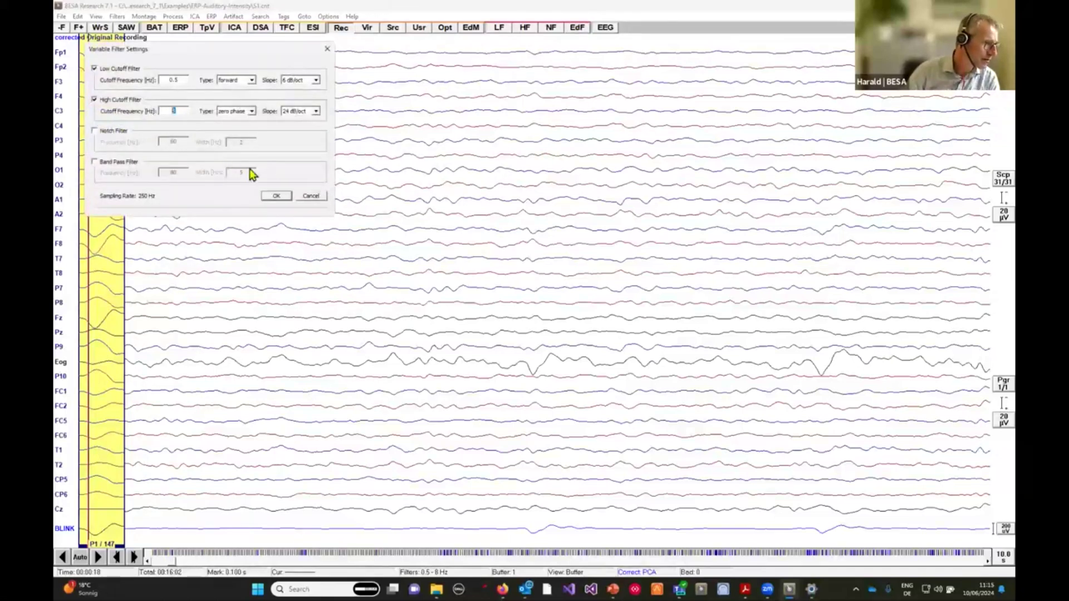
type("80")
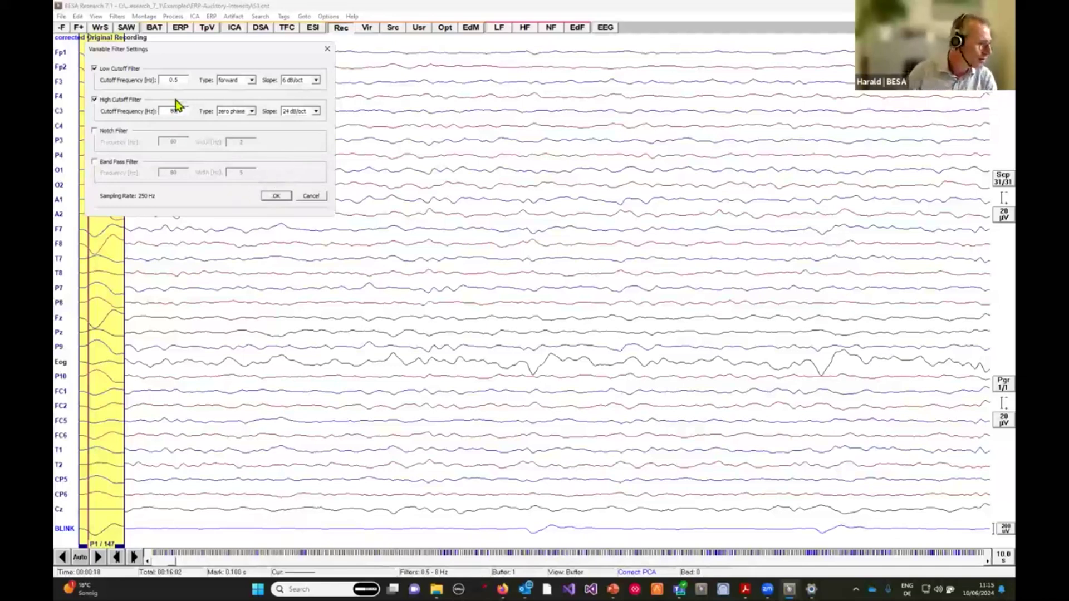
left_click(275, 196)
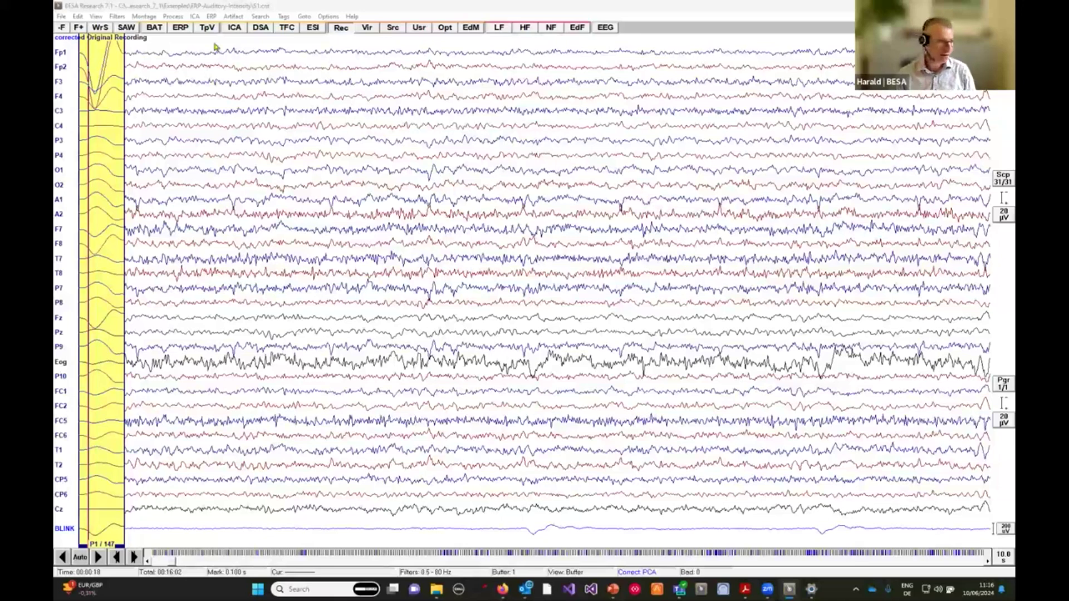
Step: Switch the display from the average buffers to the original data
left_click(289, 5)
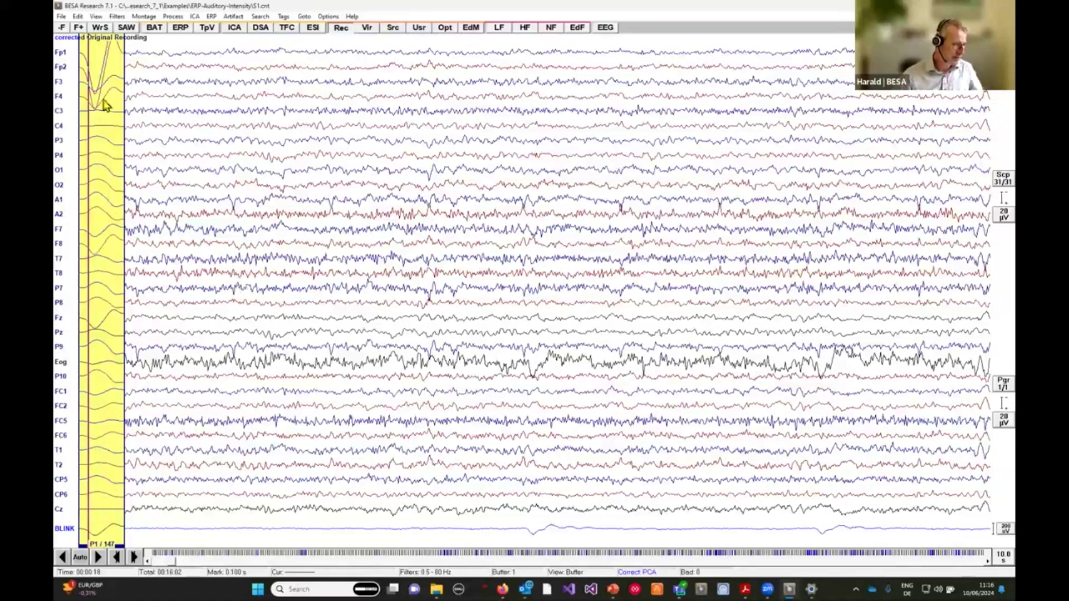
left_click(96, 20)
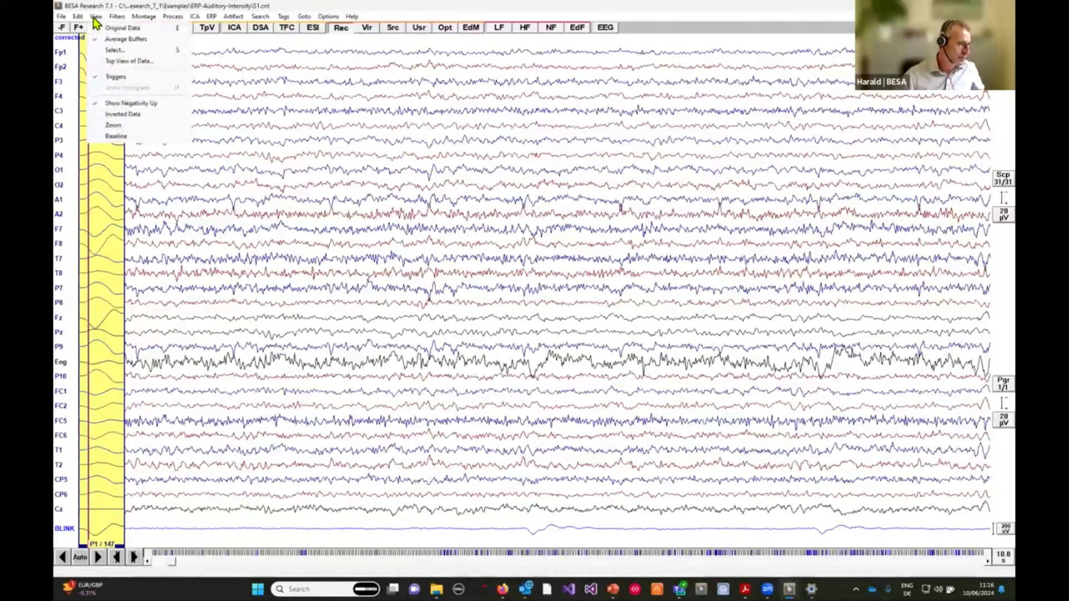
left_click(123, 28)
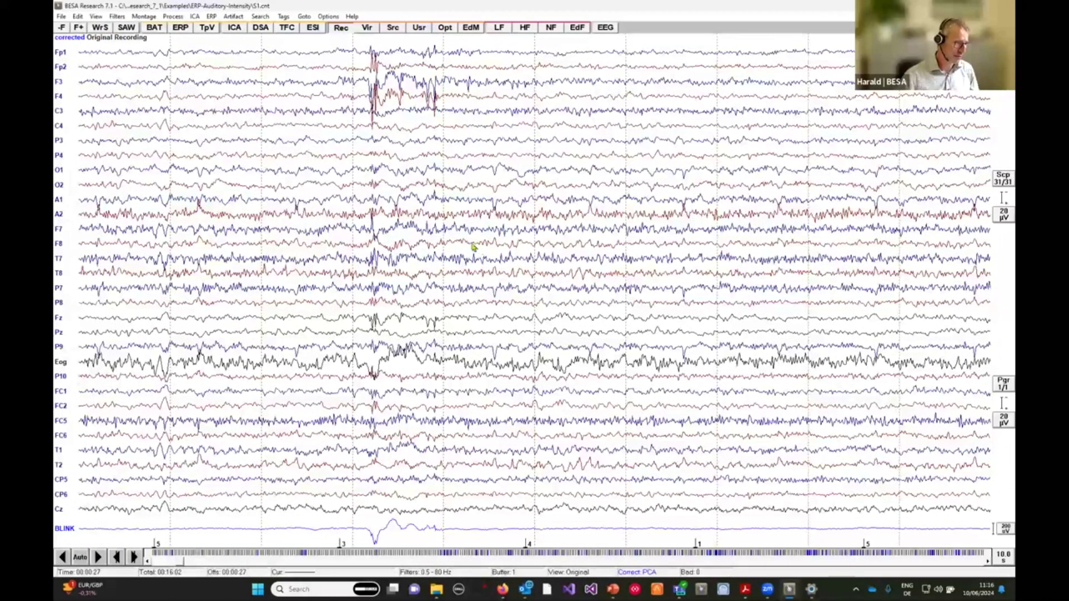
Step: Bring the averaged blink buffer back into view and return to the original data display
left_click(95, 18)
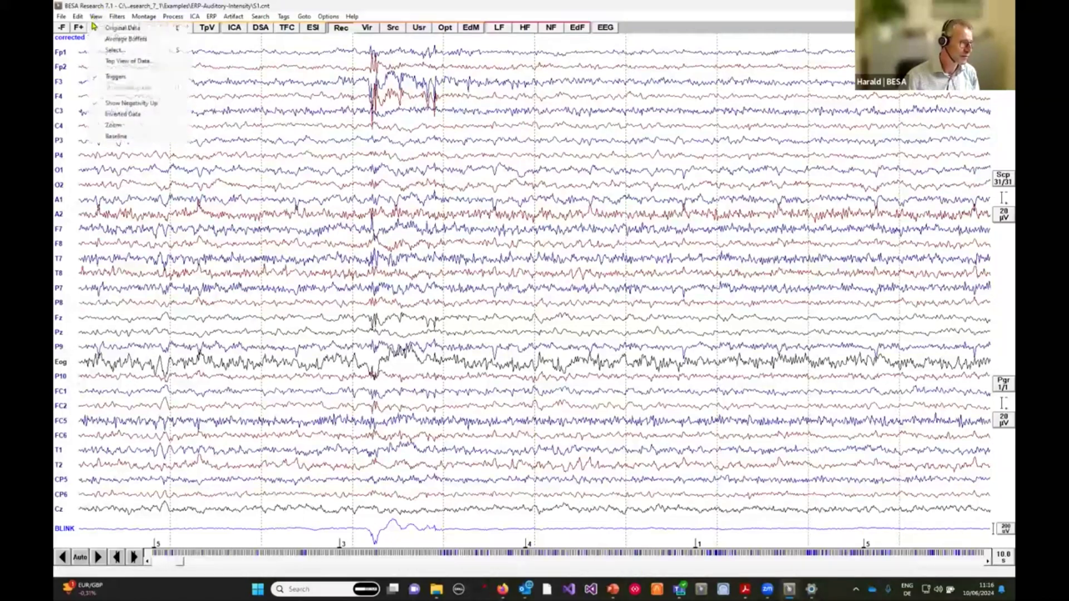
left_click(116, 40)
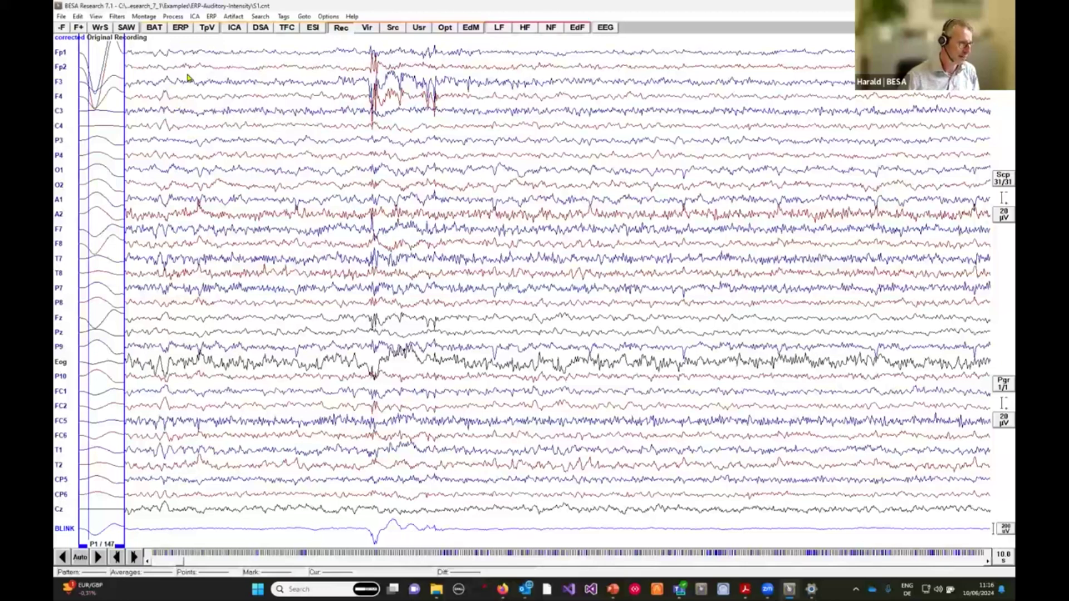
left_click(96, 18)
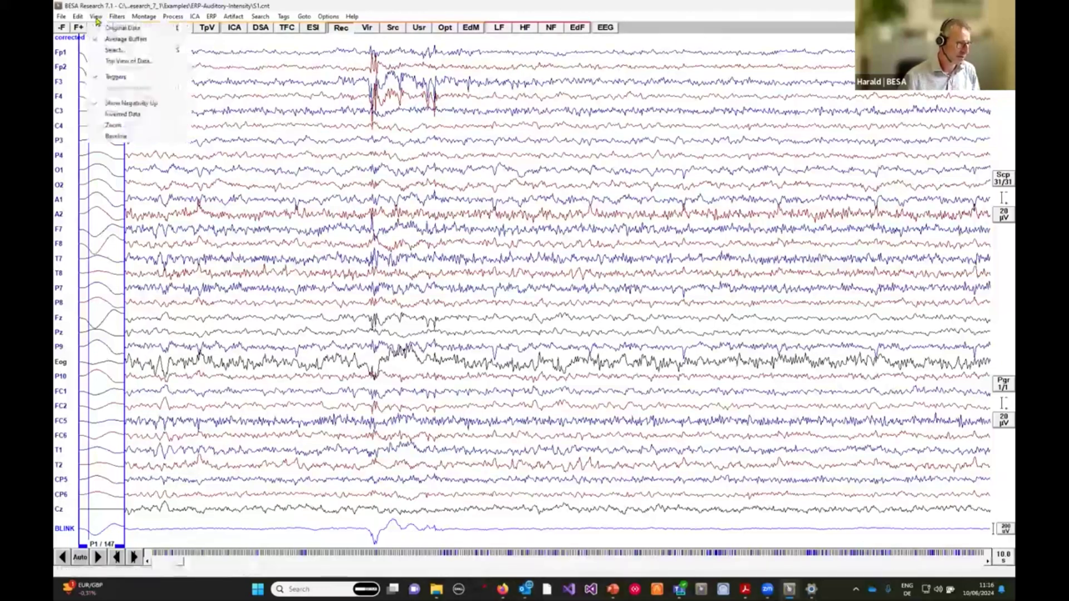
left_click(112, 40)
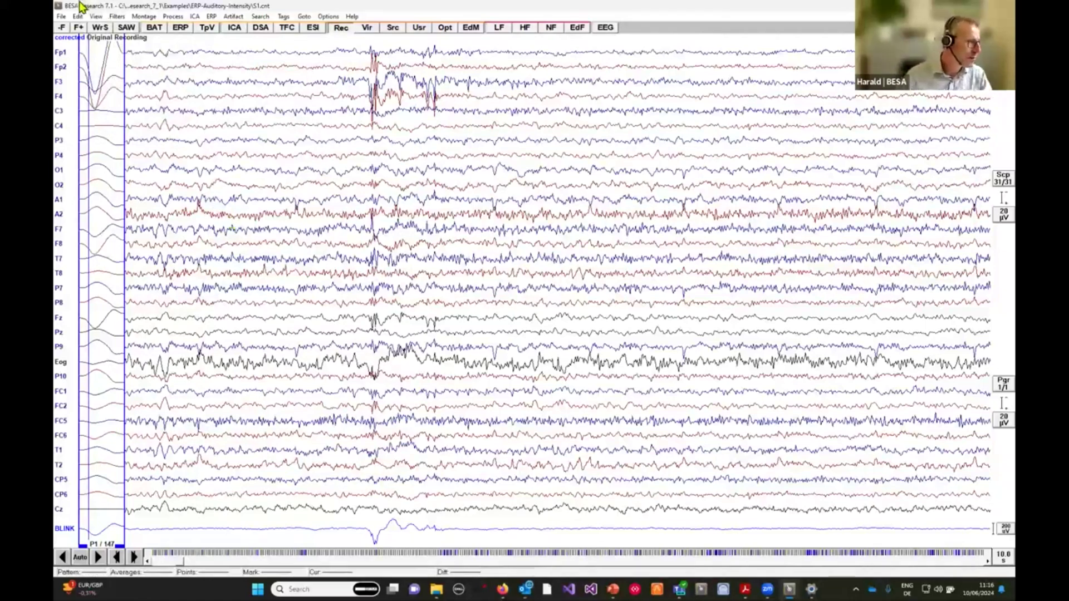
left_click(96, 16)
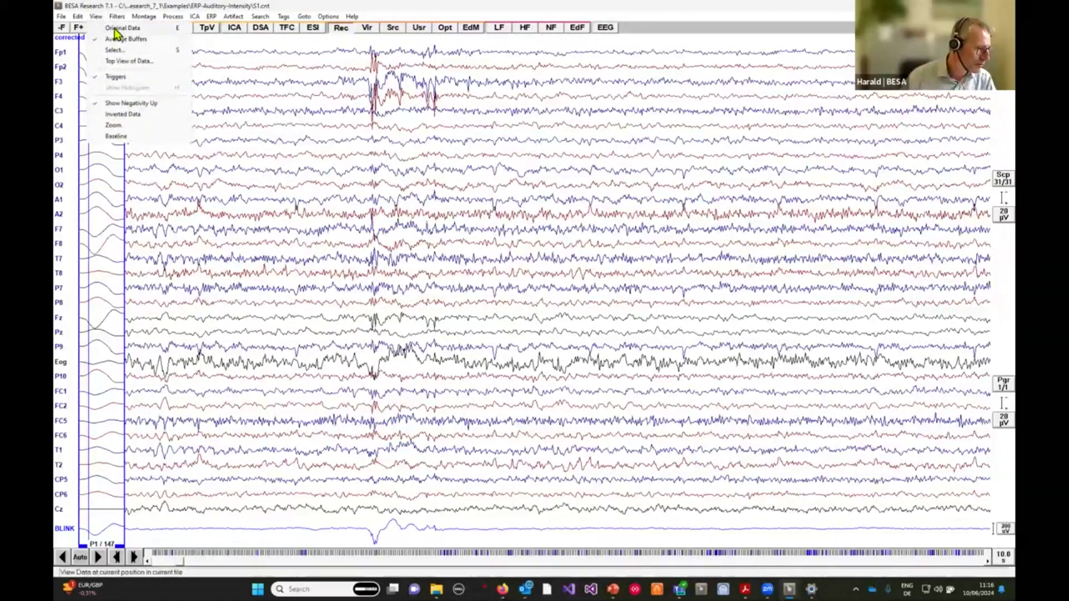
left_click(115, 29)
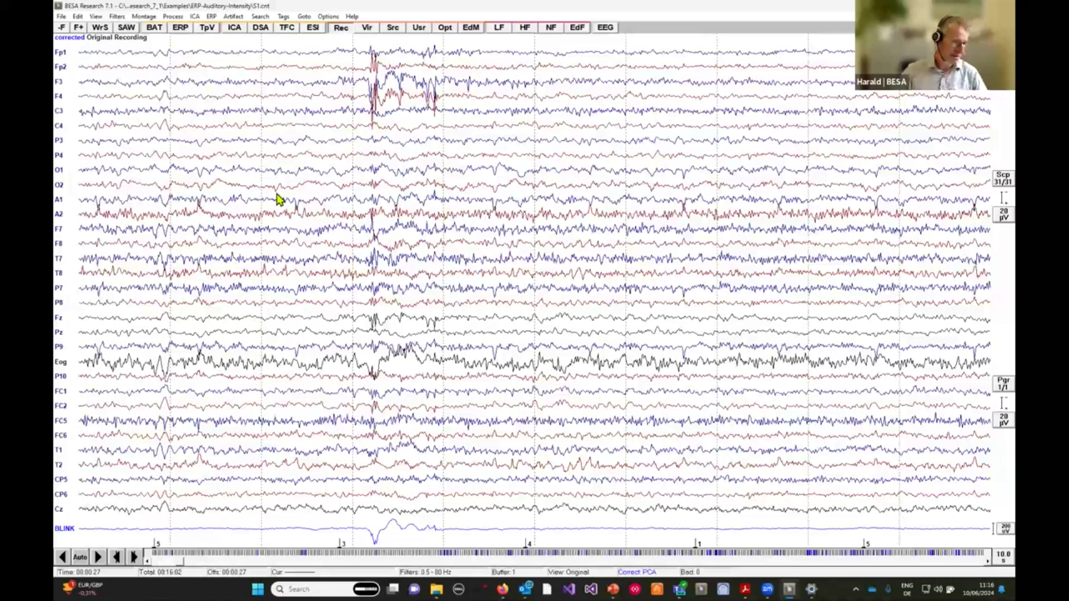